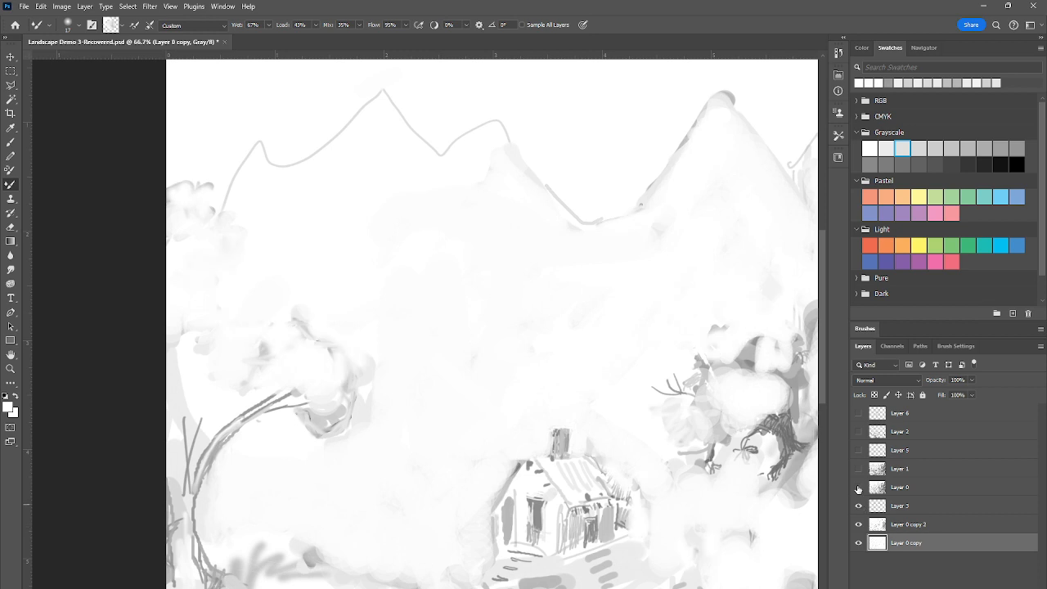
Make the hidden layers Layer 0, Layer 1, Layer 5, Layer 2 and Layer 6 visible
left_click(859, 486)
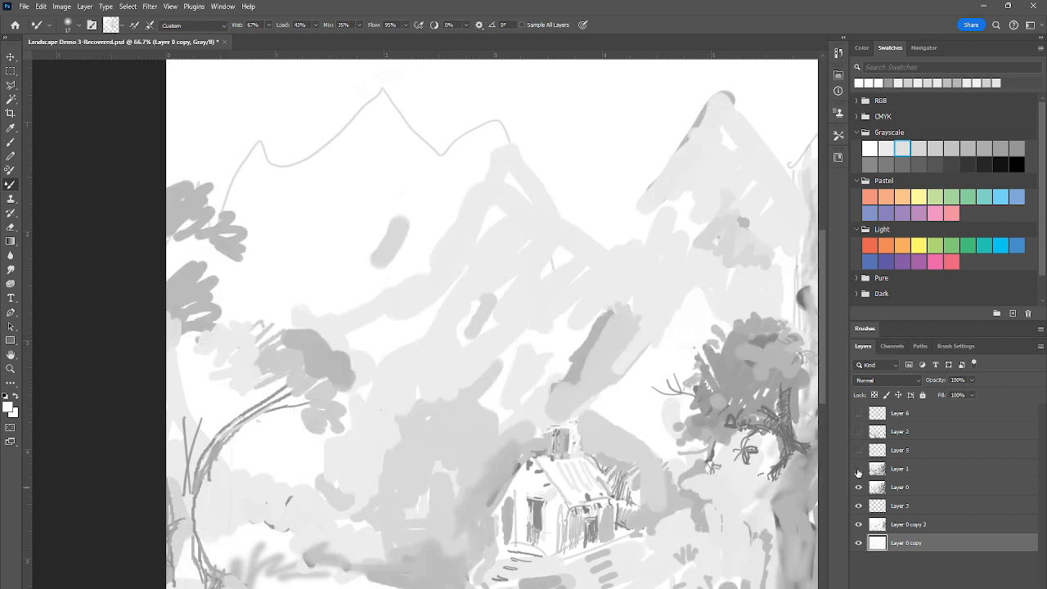
left_click(858, 470)
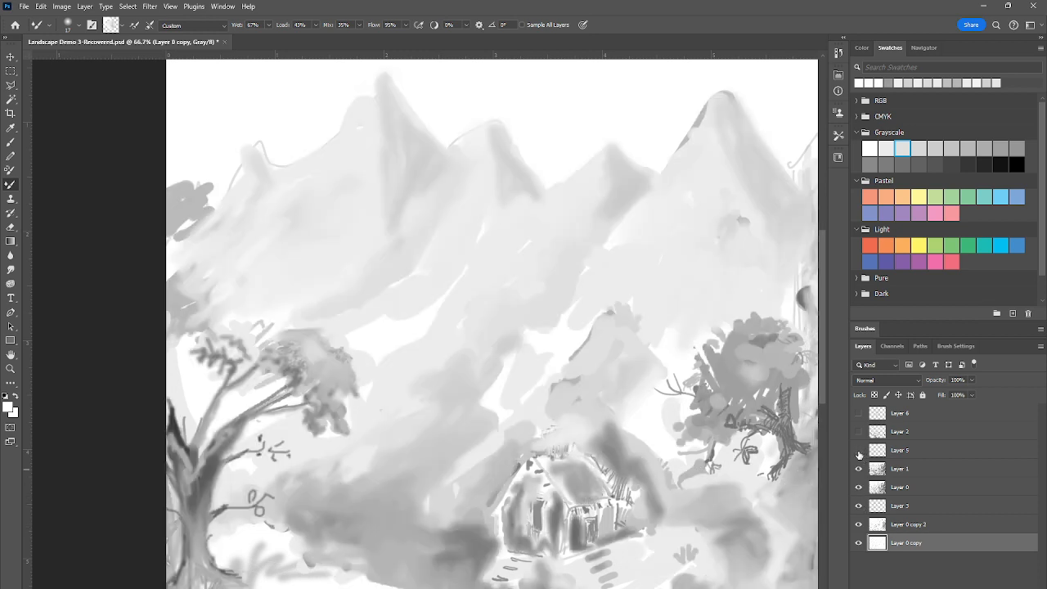
left_click(857, 450)
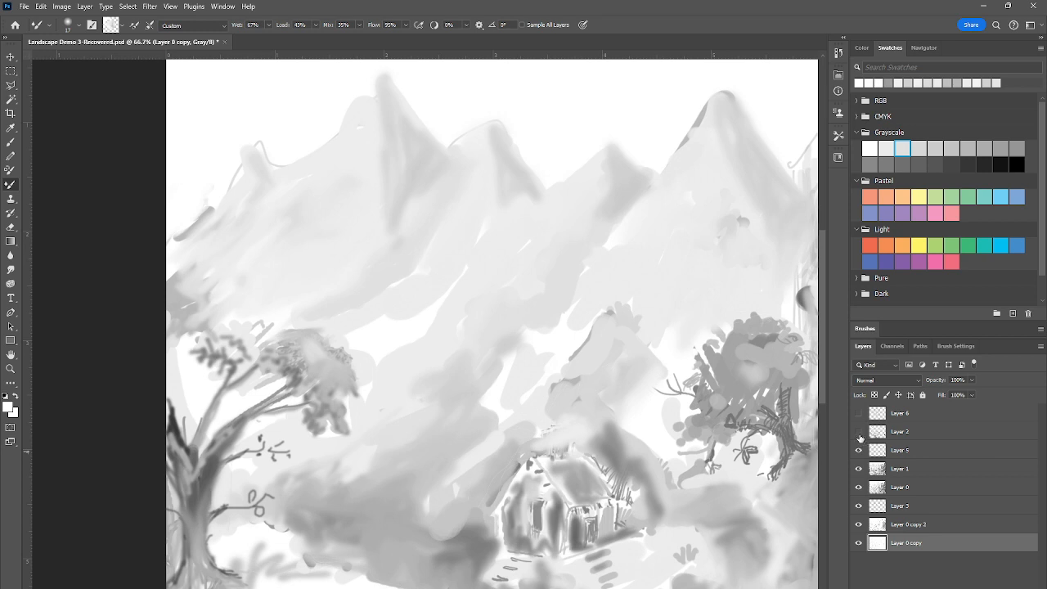
left_click(859, 431)
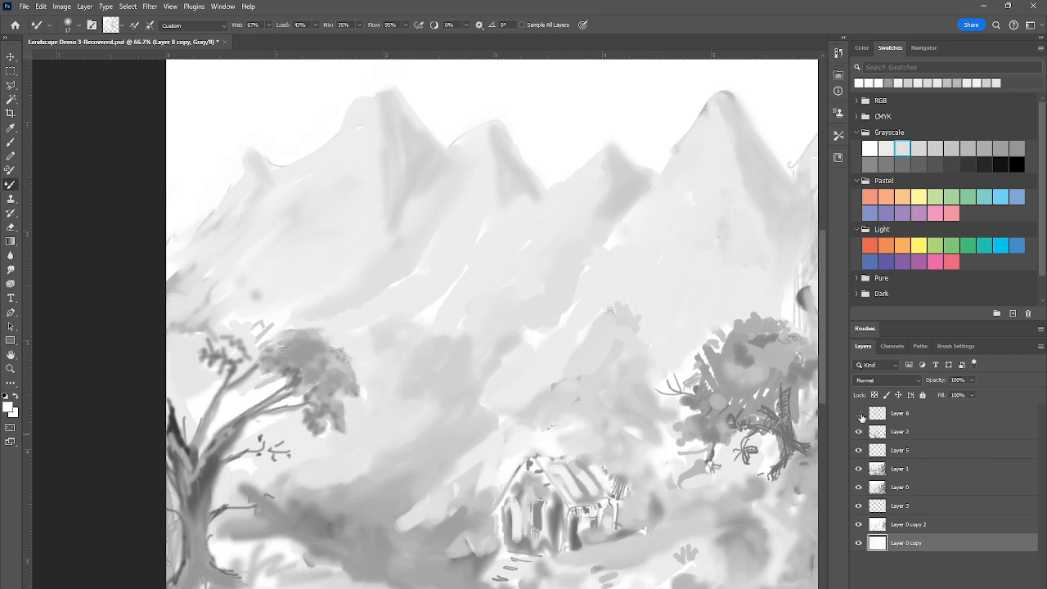
left_click(859, 414)
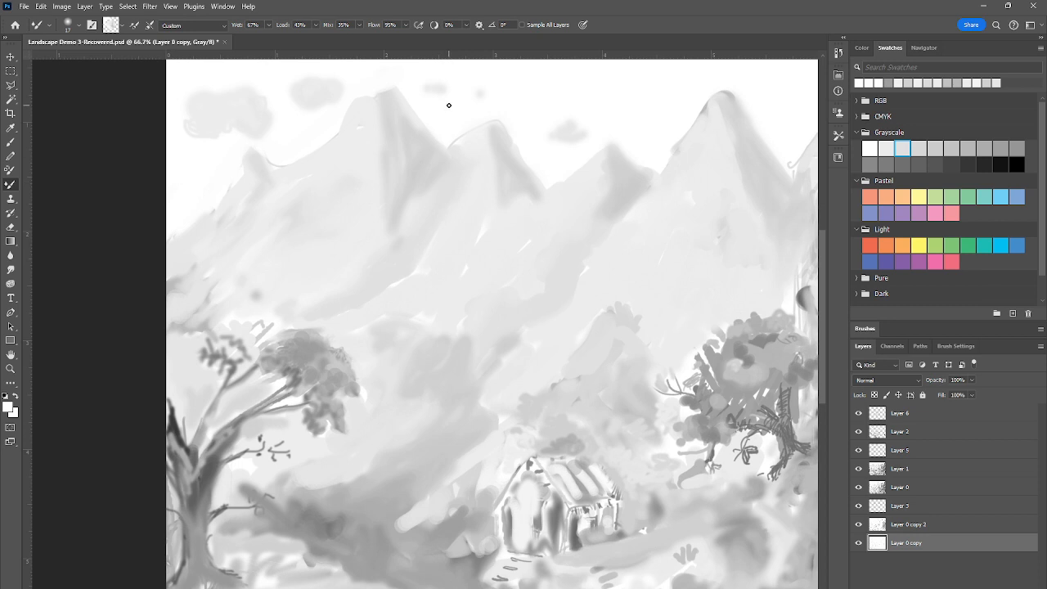
Set the foreground colour to the second-lightest grayscale swatch and make Layer 6 the active layer
left_click(441, 191, "alt")
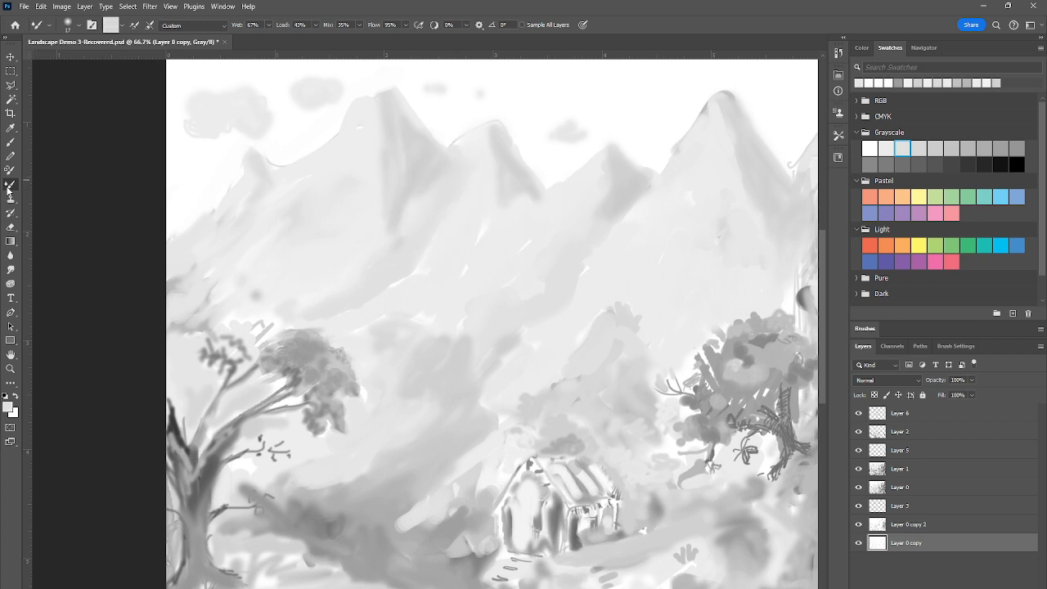
left_click(286, 121, "alt")
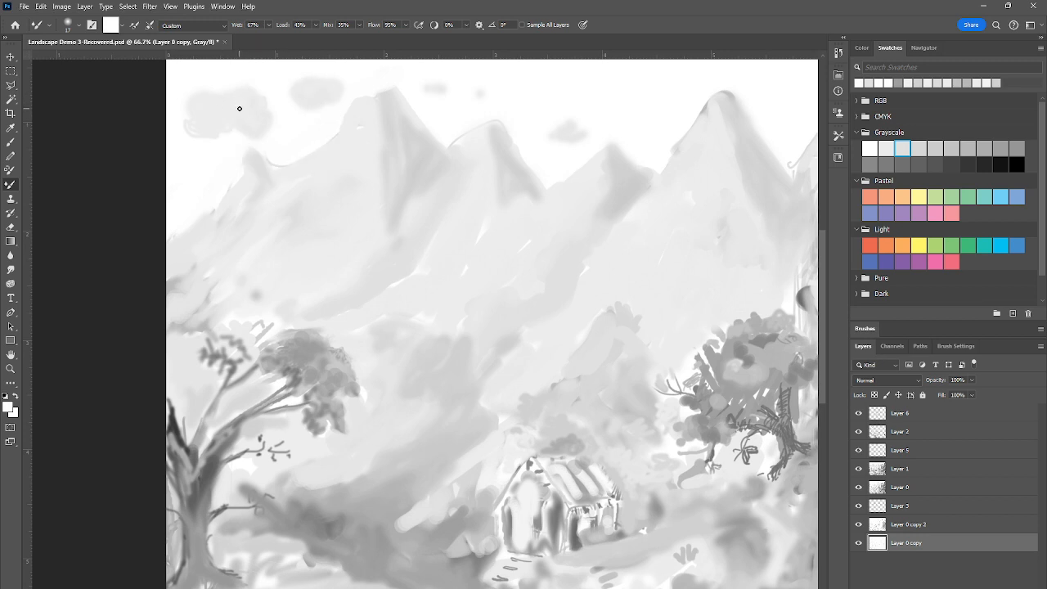
left_click(885, 148)
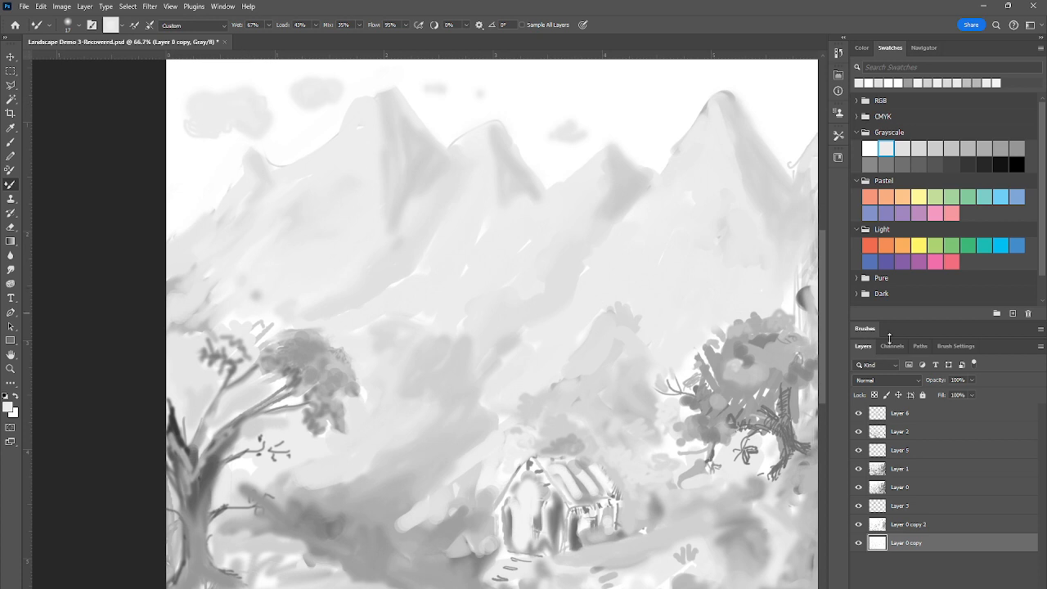
left_click(967, 416)
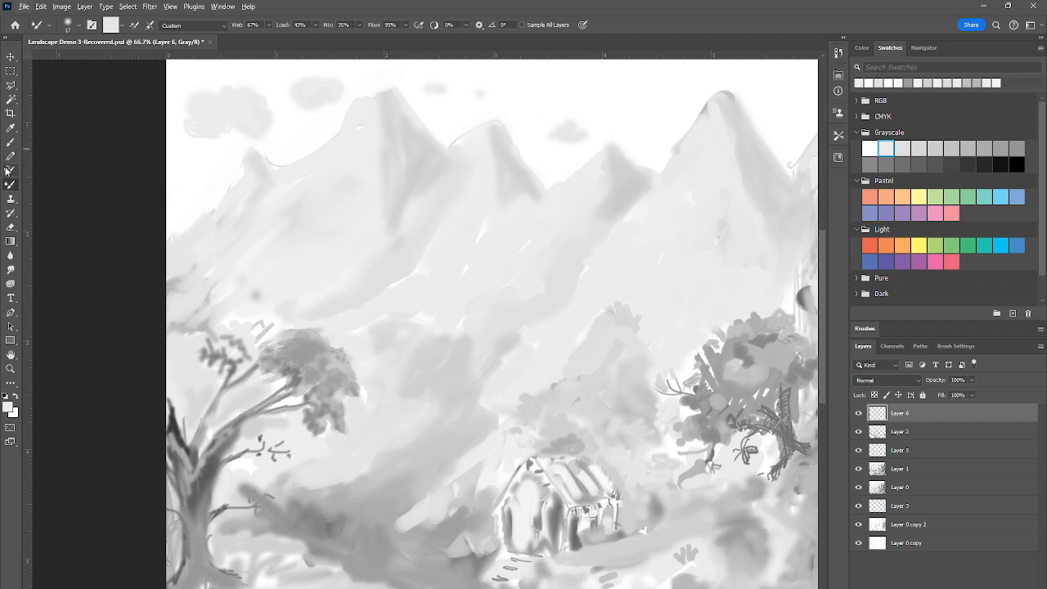
Activate the Mixer Brush and set its size to 42 px
left_click(11, 142)
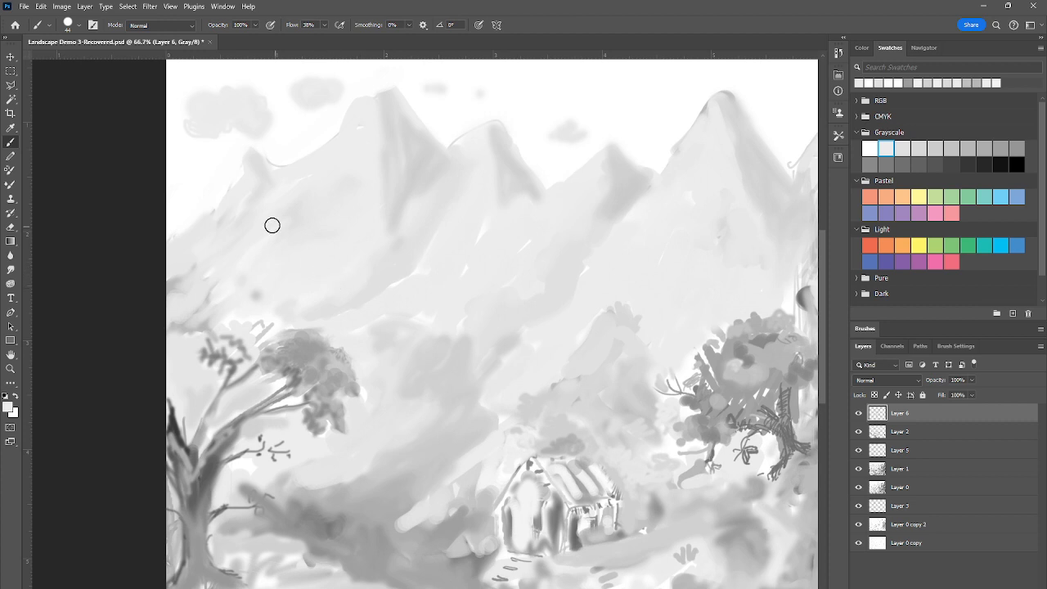
left_click(11, 184)
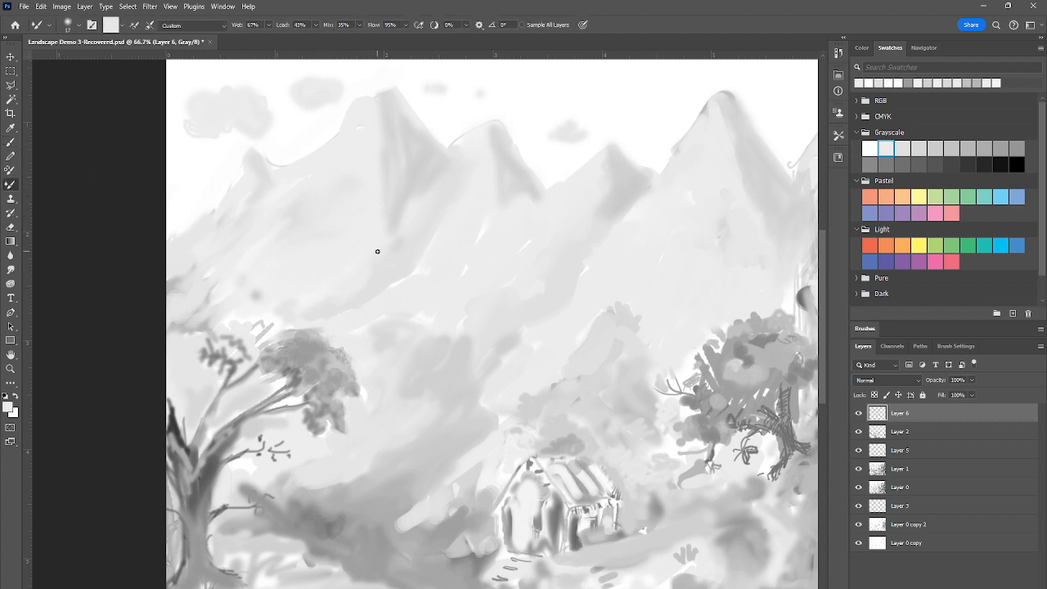
right_click(377, 251)
left_click(450, 260)
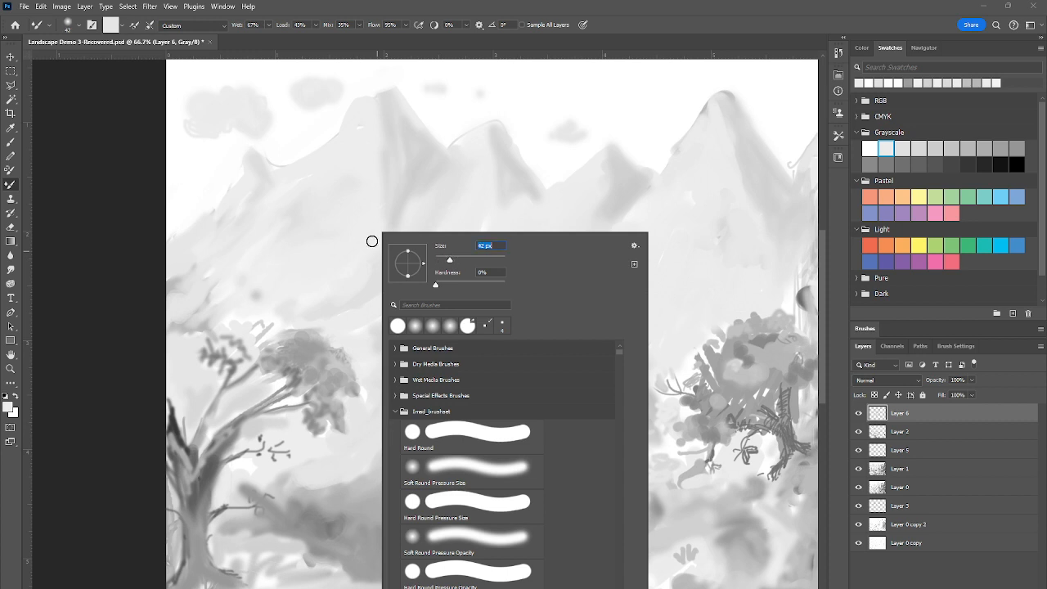
left_click(364, 259)
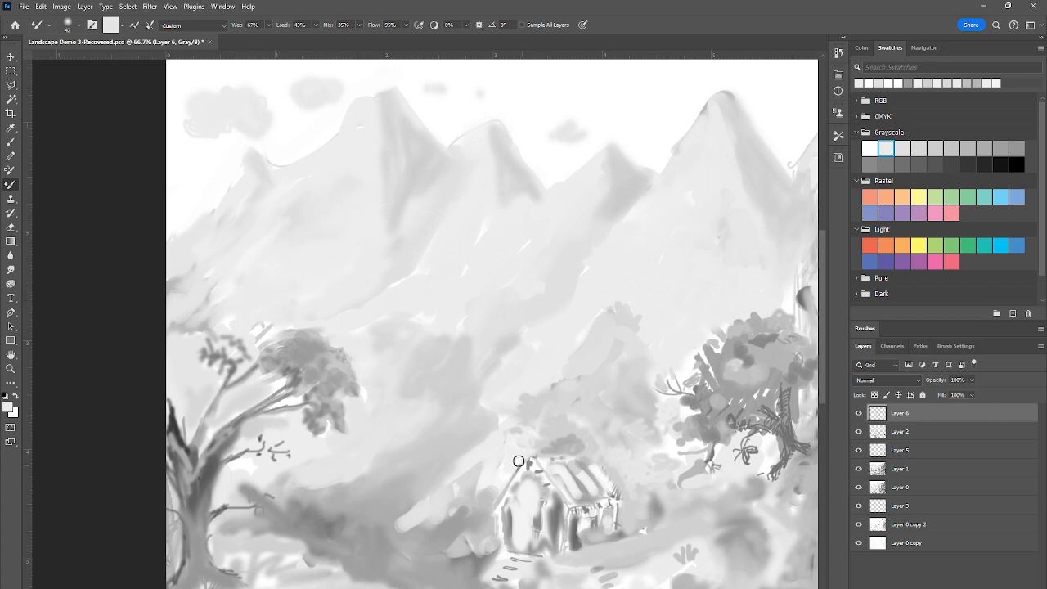
Paint small light highlights in the left tree's canopy with the Pencil tool at 9 px, sampling light gray from the scene
left_click(11, 156)
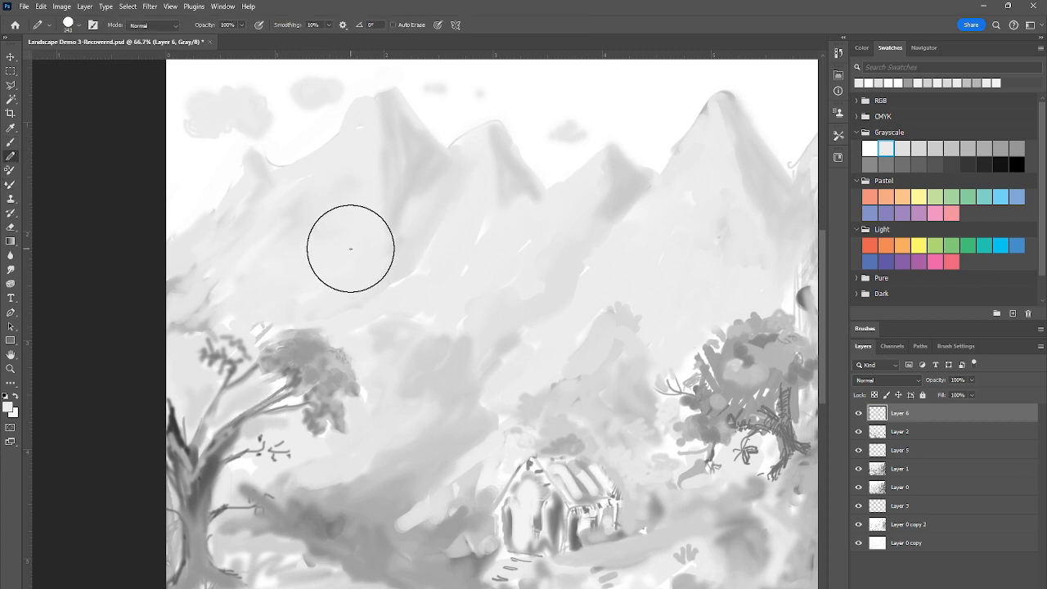
right_click(350, 248)
left_click(413, 261)
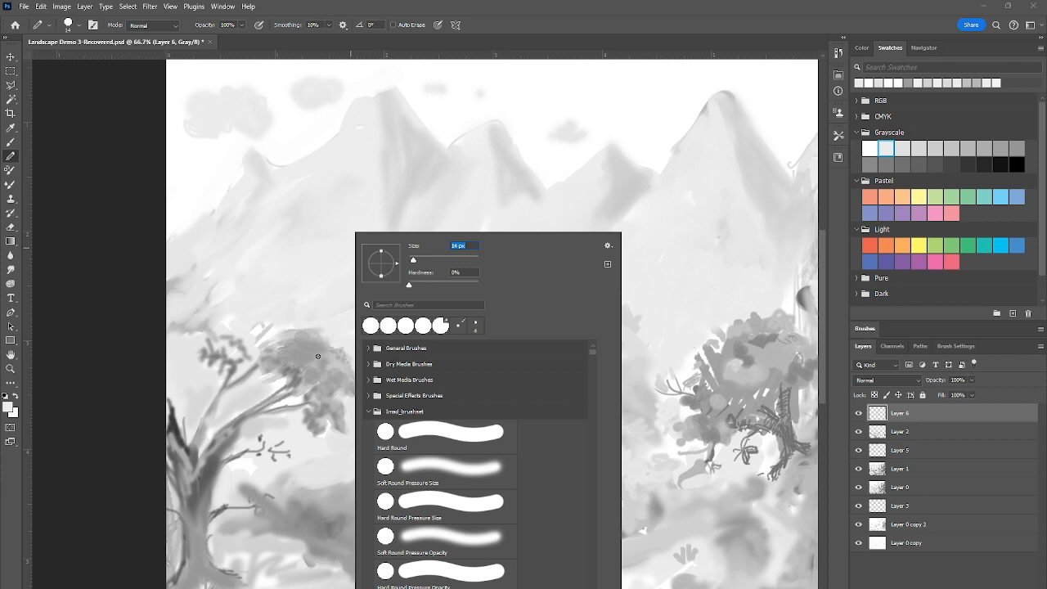
left_click(412, 262)
key("Return")
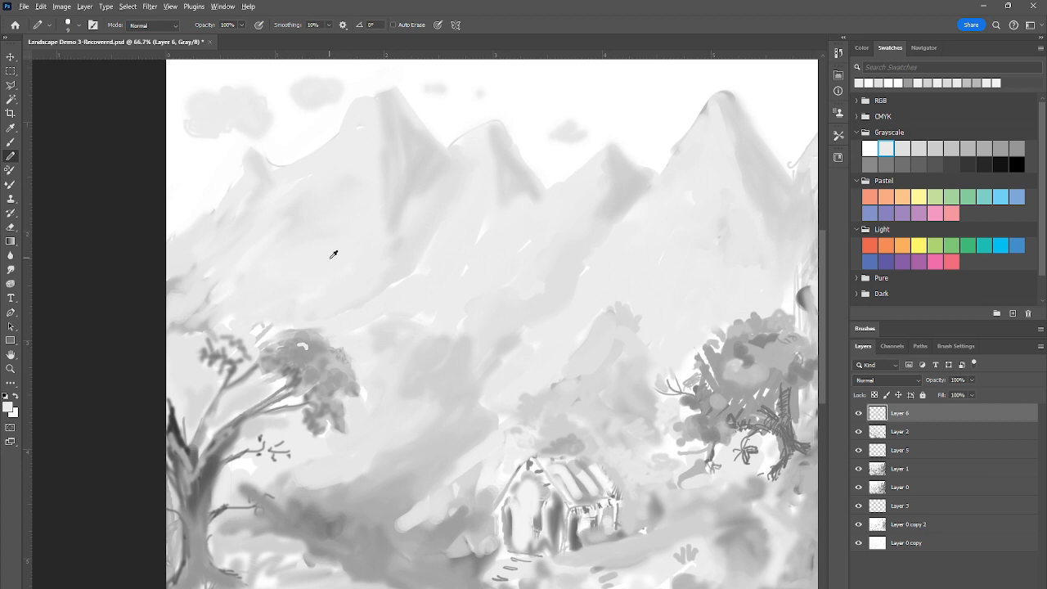
left_click(316, 294, "alt")
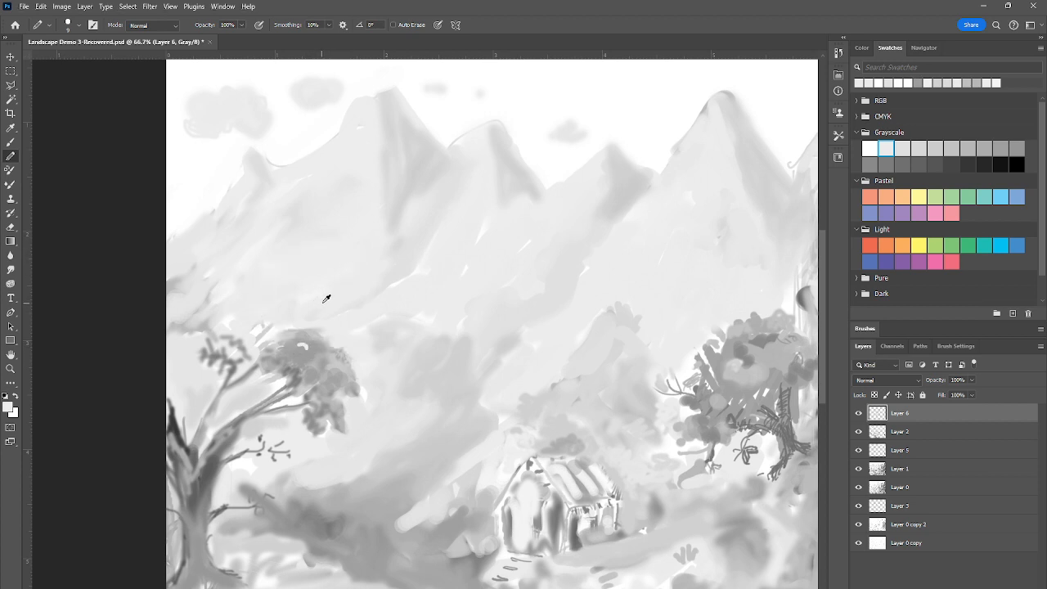
left_click(340, 325, "alt")
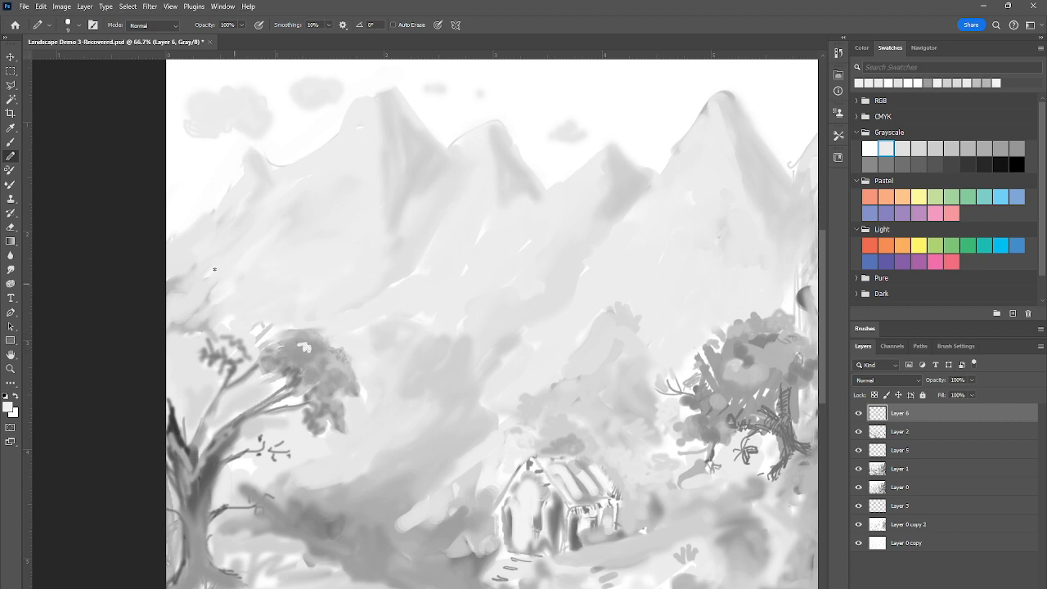
Blend the light highlight into the left tree's canopy with the Mixer Brush, using darker grays sampled from the foliage
left_click(10, 184)
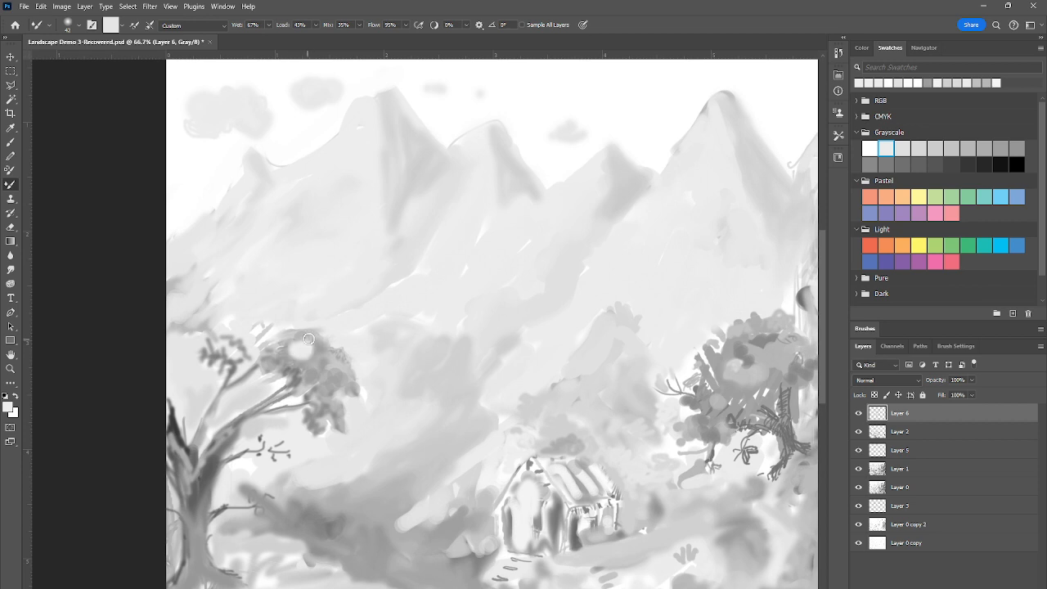
left_click(335, 362, "alt")
left_click_drag(300, 356, 309, 352)
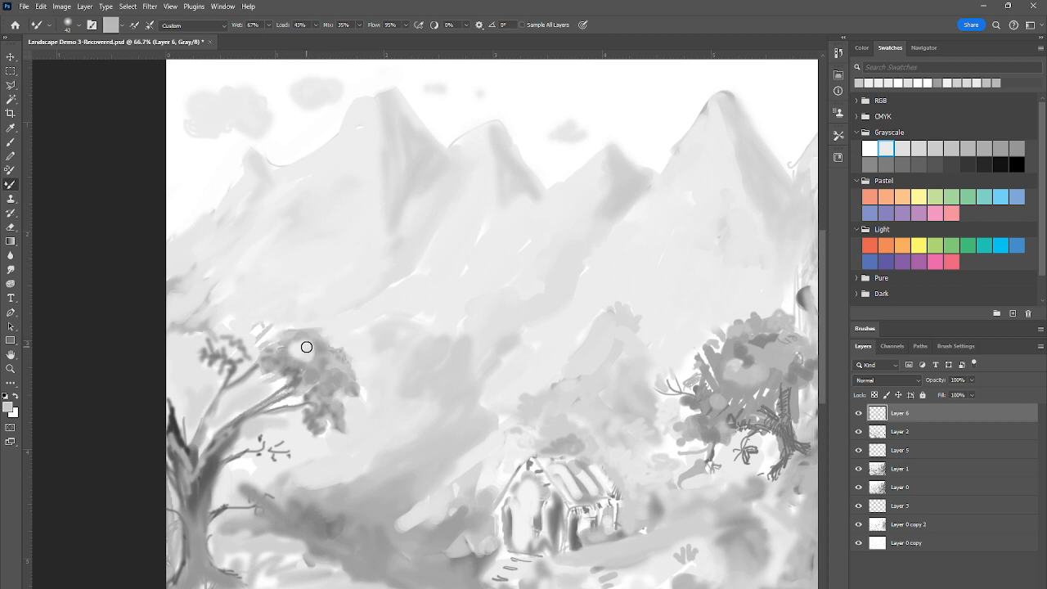
left_click(323, 374, "alt")
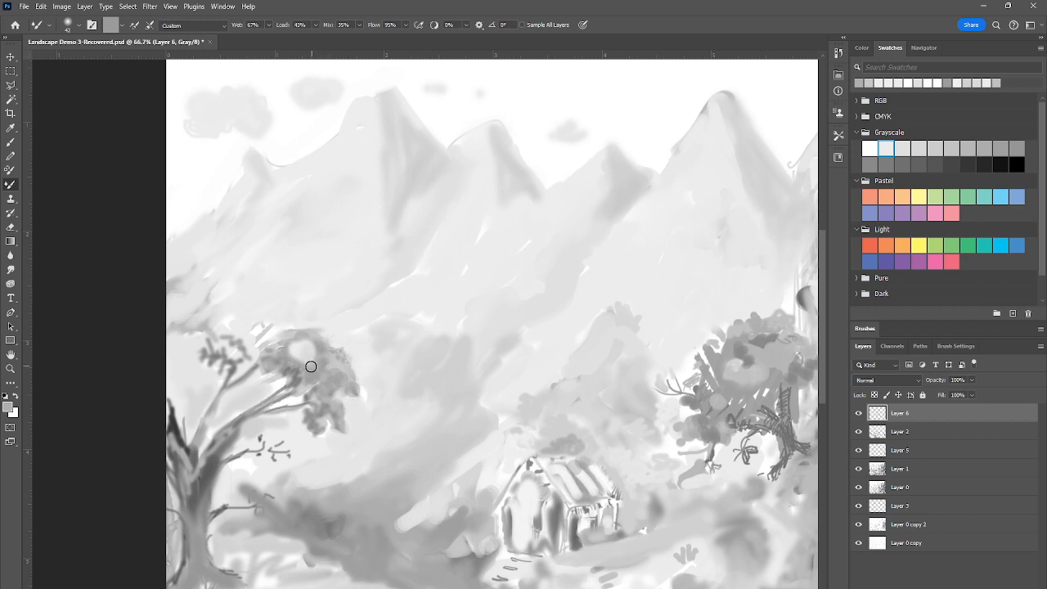
mouse_move(311, 366)
left_mouse_down()
mouse_move(295, 352)
mouse_move(313, 350)
left_mouse_up()
Reduce the Mixer Brush size to 12 px and soften the highlight further into the left tree's foliage
right_click(296, 343)
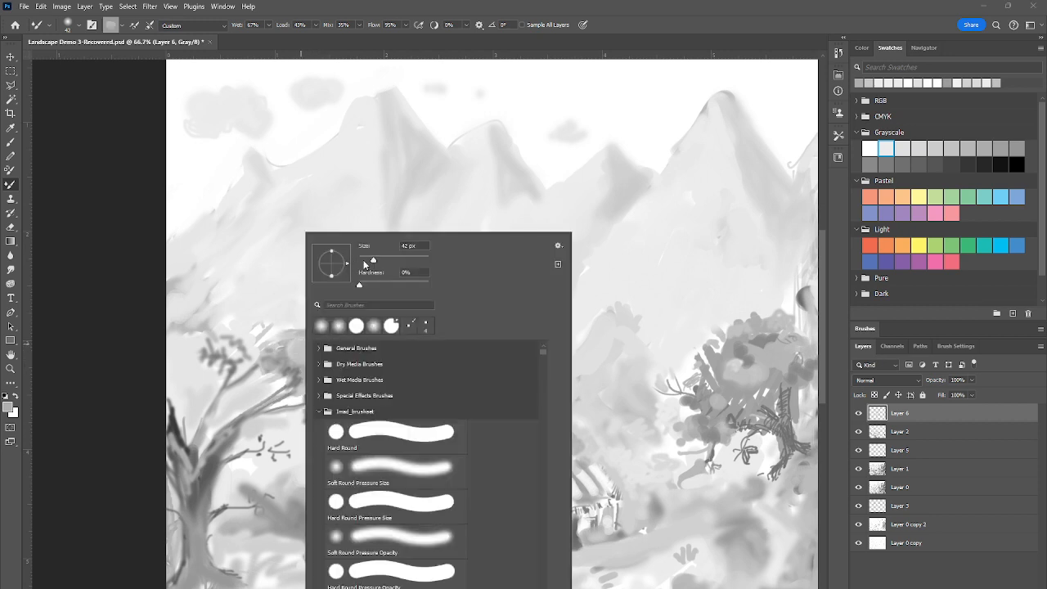
left_click(364, 260)
left_click(290, 355)
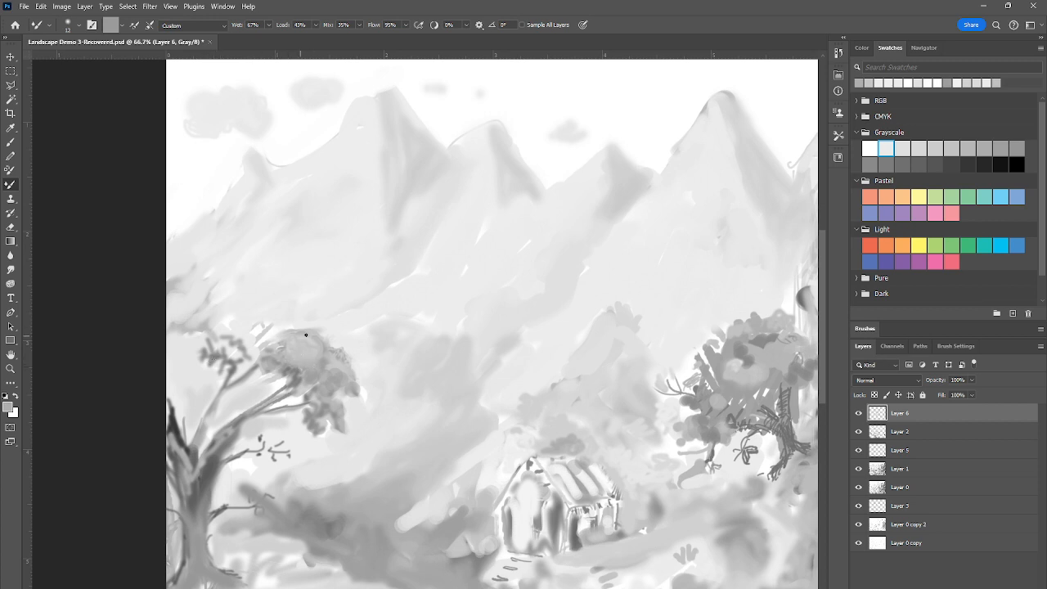
Set up the regular Brush tool with 58% flow and a size of 14 px
left_click(12, 142)
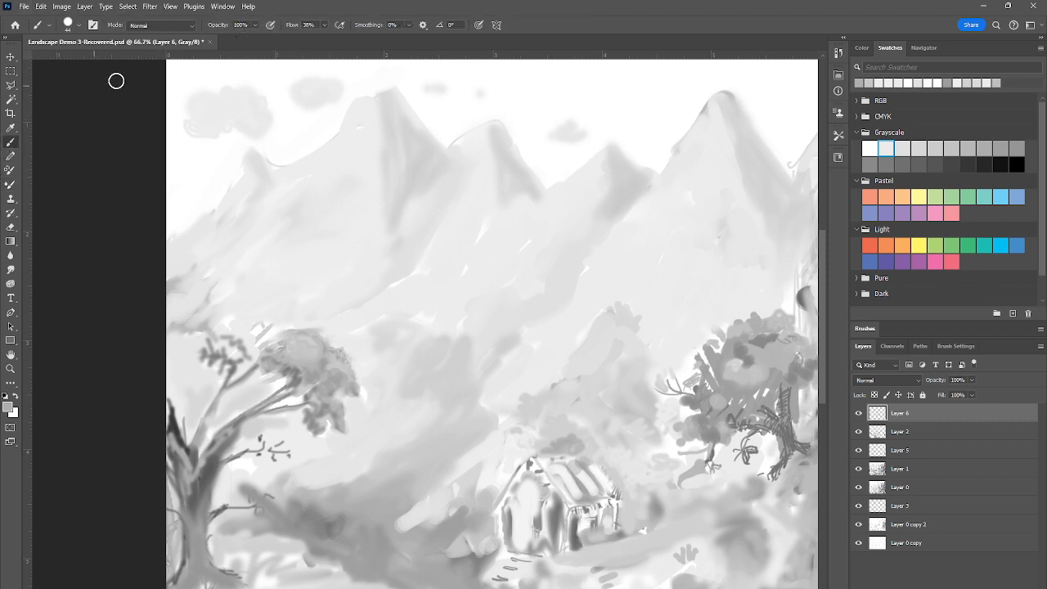
left_click(323, 26)
left_click(335, 37)
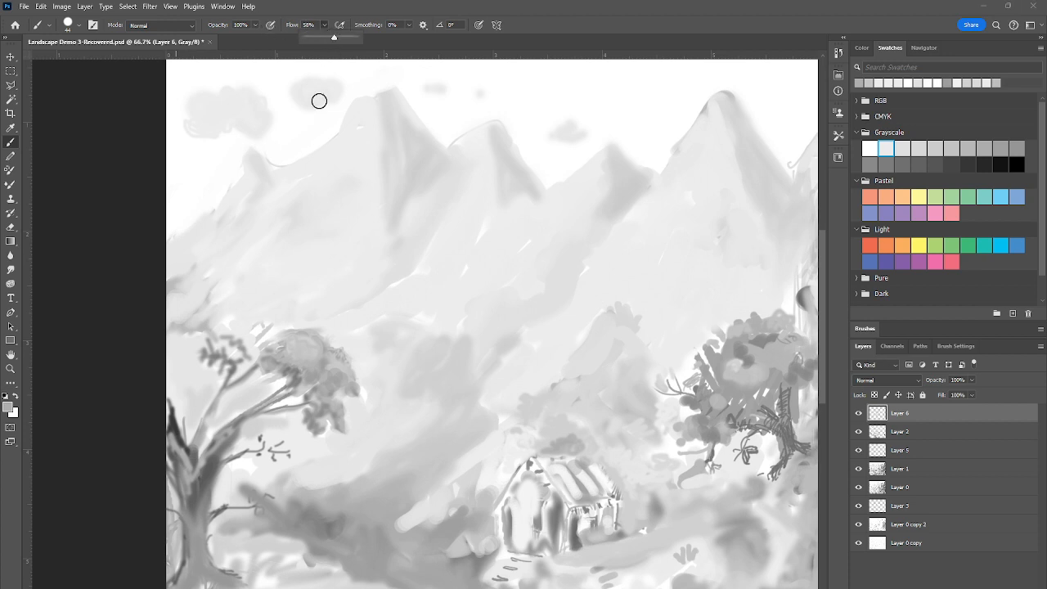
right_click(238, 289)
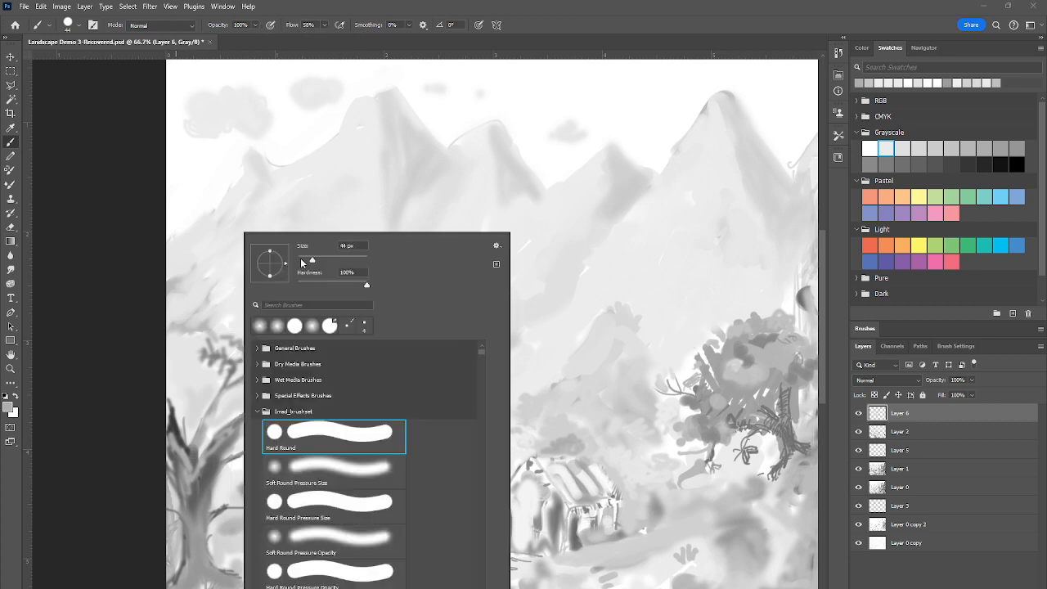
left_click_drag(312, 260, 302, 262)
Dab gray leaf clusters along the outer side of the left tree's smaller foliage clump
left_click(188, 339)
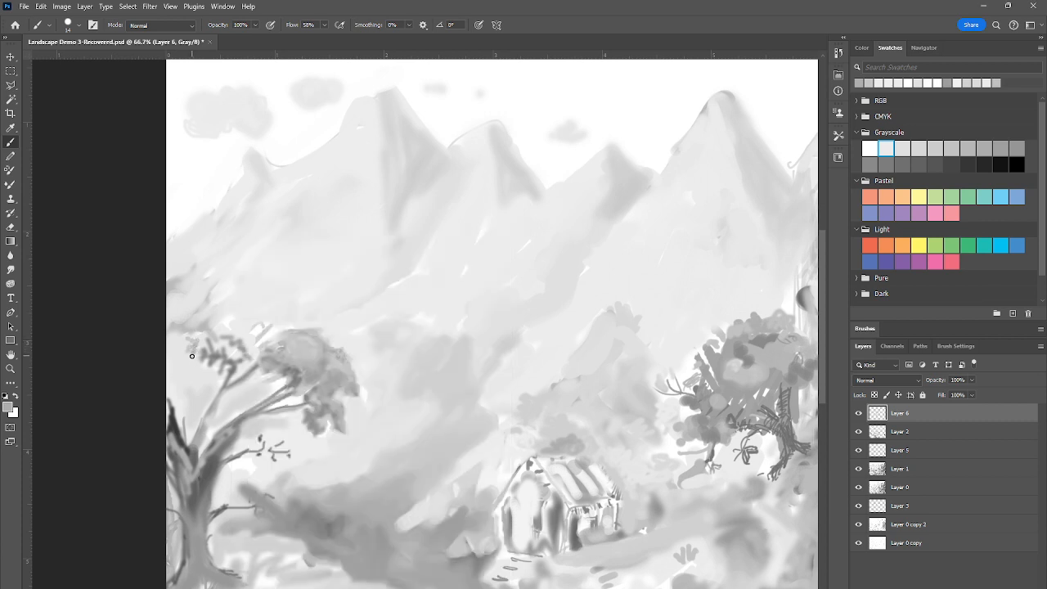
left_click(195, 358)
left_click(188, 361)
left_click_drag(200, 363, 212, 369)
Sample a darker gray and dab leaves along the inner edge of the left tree's main canopy
left_click(292, 369, "alt")
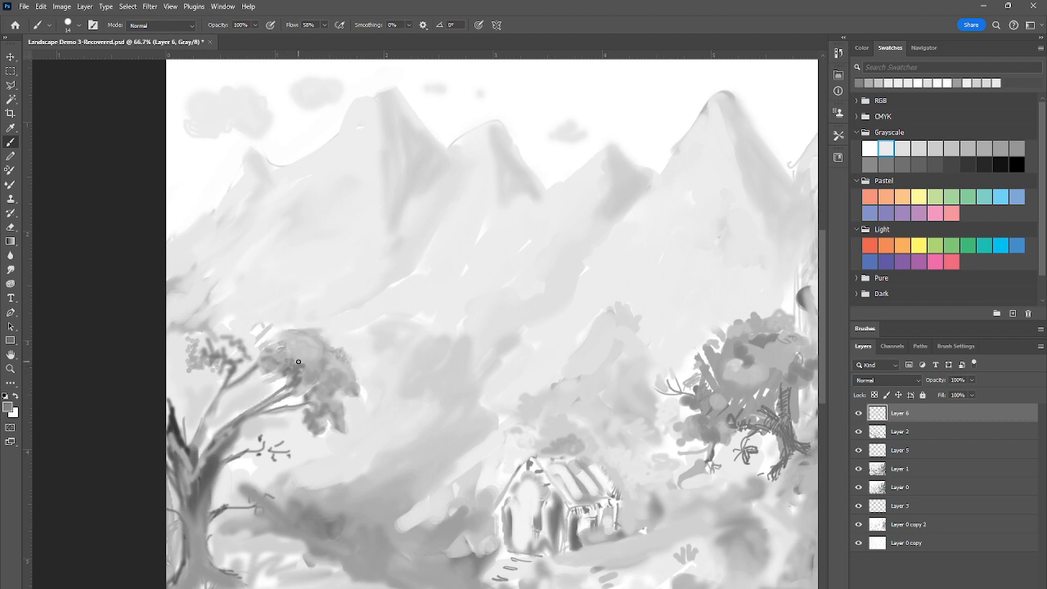
left_click(278, 332)
left_click_drag(282, 330, 273, 347)
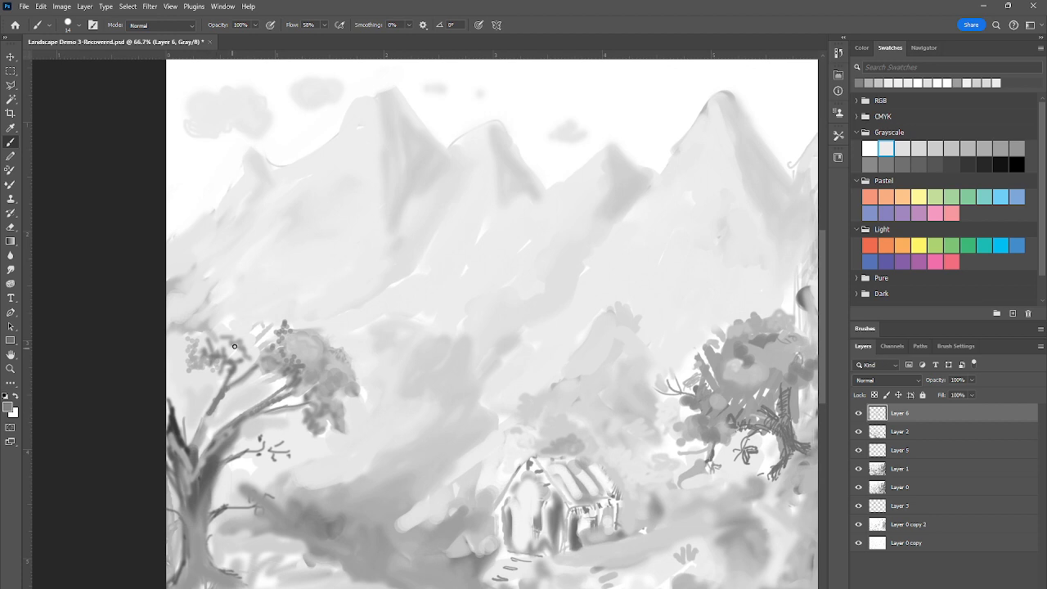
Paint over the left tree's upper branches and trunk fork with the Brush tool, using gray tones sampled nearby
left_click_drag(258, 363, 248, 371)
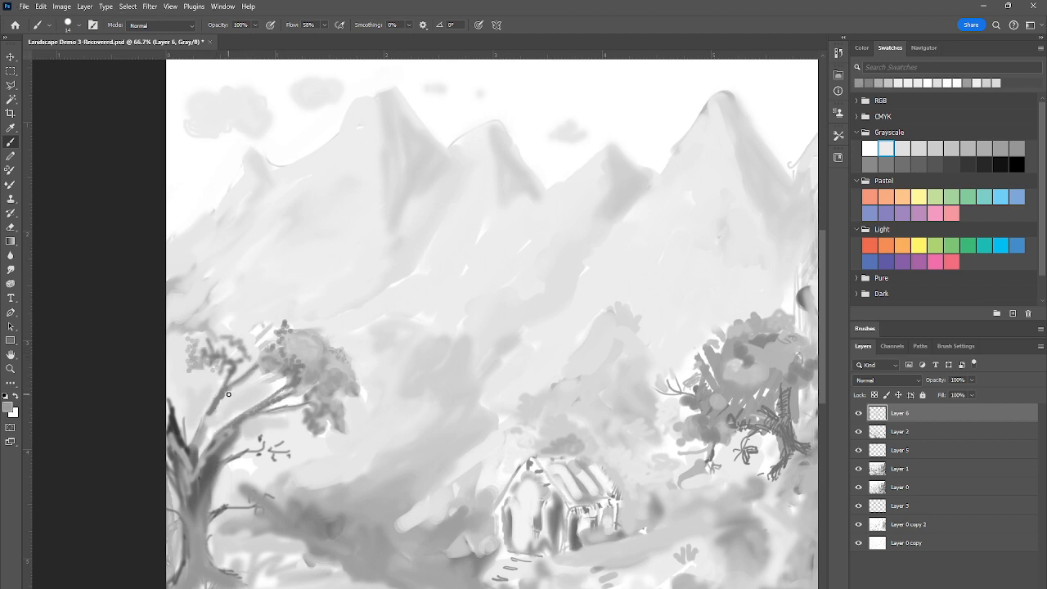
left_click_drag(226, 398, 221, 403)
left_click(246, 388, "alt")
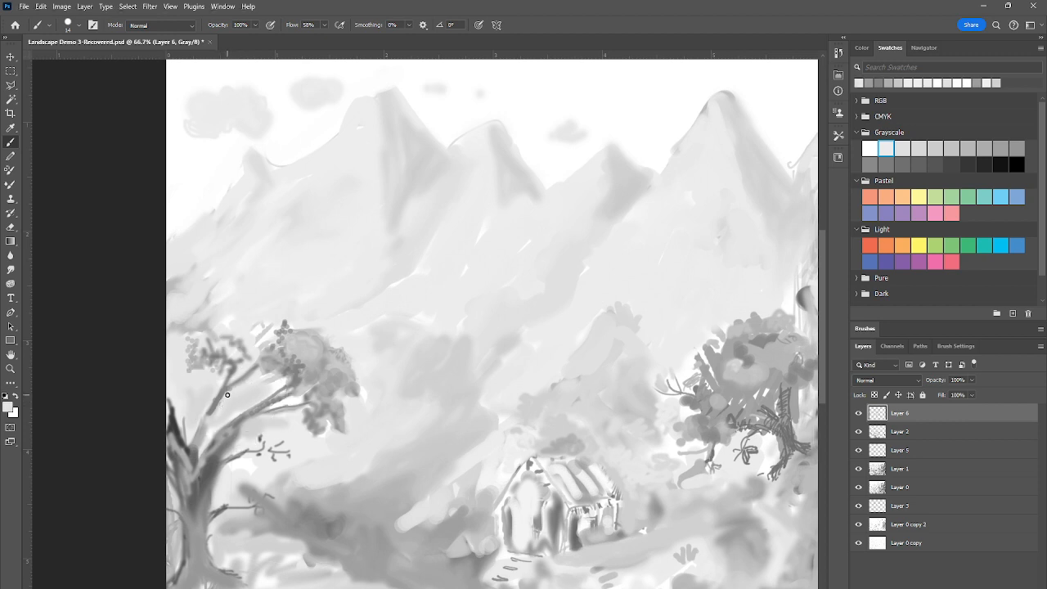
left_click(196, 434, "alt")
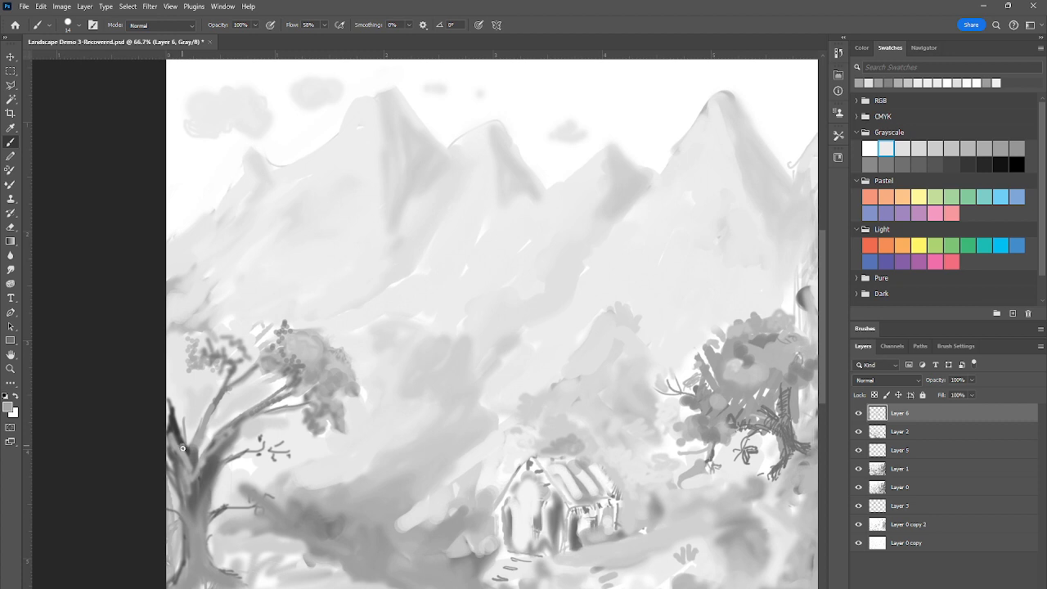
Sample the dark bark tone and blend shading into the left tree's trunk fork with the Mixer Brush
left_click(9, 184)
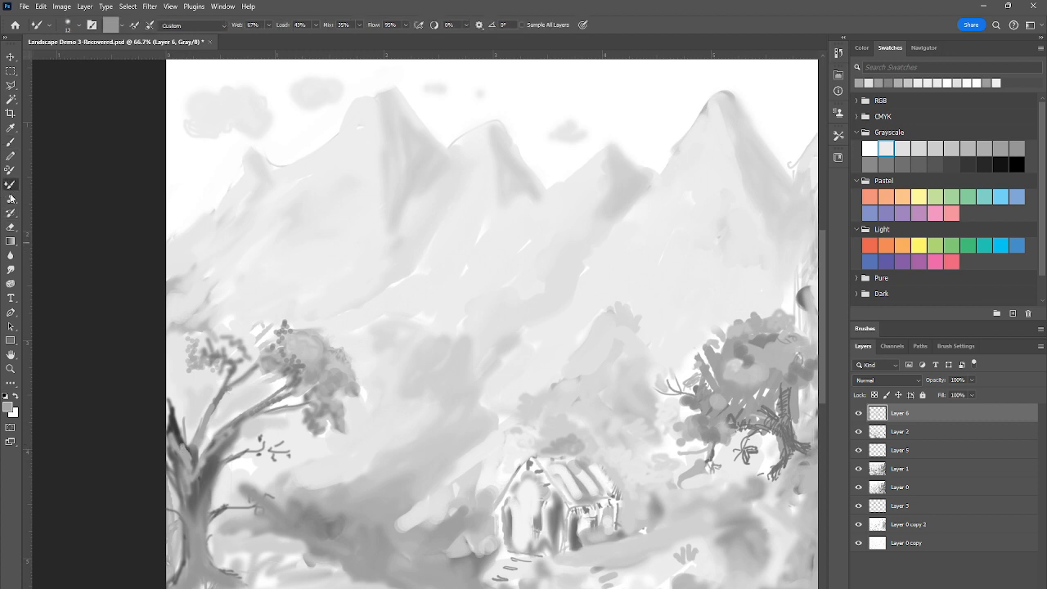
left_click(178, 425, "alt")
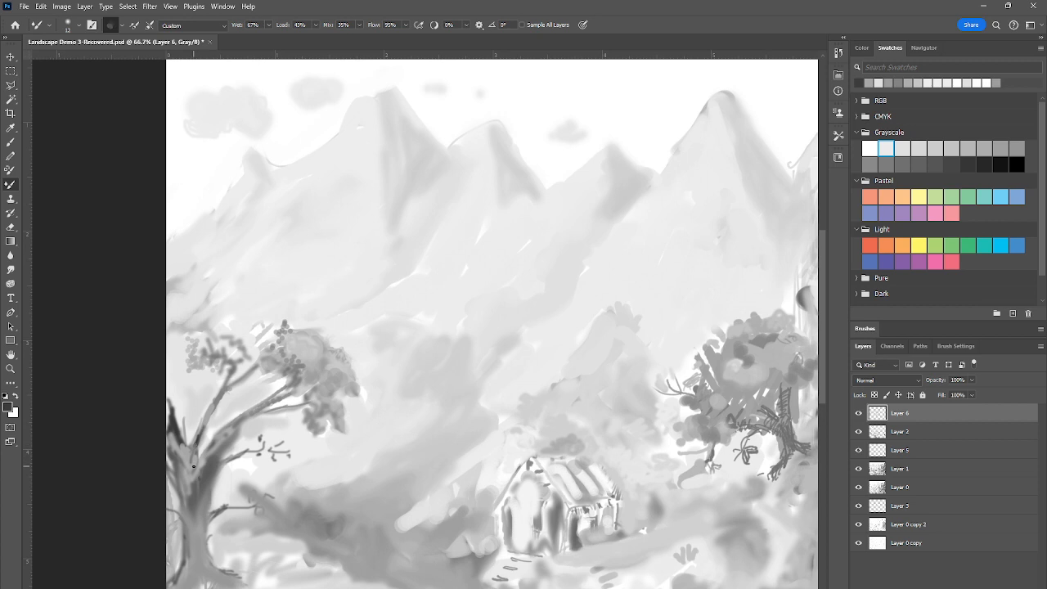
left_click_drag(193, 466, 195, 453)
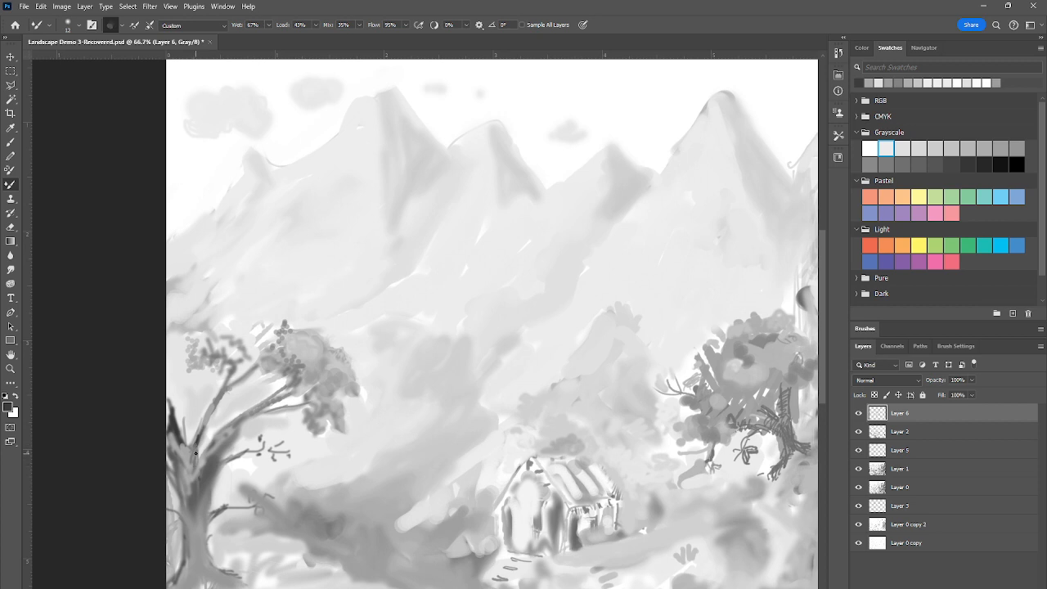
Blend the left tree's trunk fork and thin upper branch with the Mixer Brush at 200% zoom
left_click(11, 368)
left_click(204, 468)
left_click(204, 468)
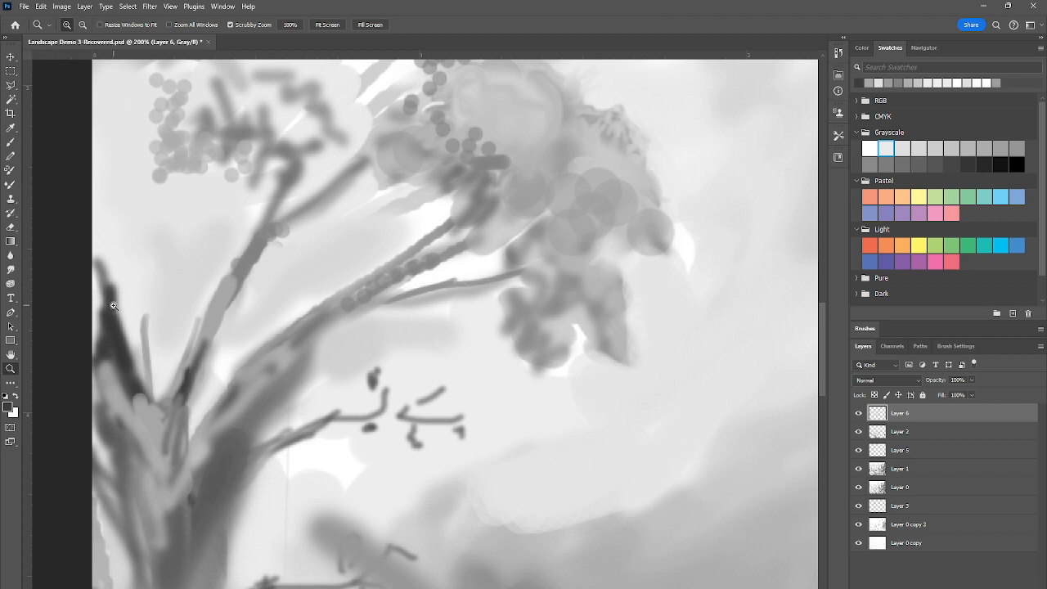
key("b")
mouse_move(174, 413)
left_mouse_down()
mouse_move(164, 416)
mouse_move(183, 428)
mouse_move(175, 461)
mouse_move(176, 449)
left_mouse_up()
left_click_drag(232, 289, 204, 347)
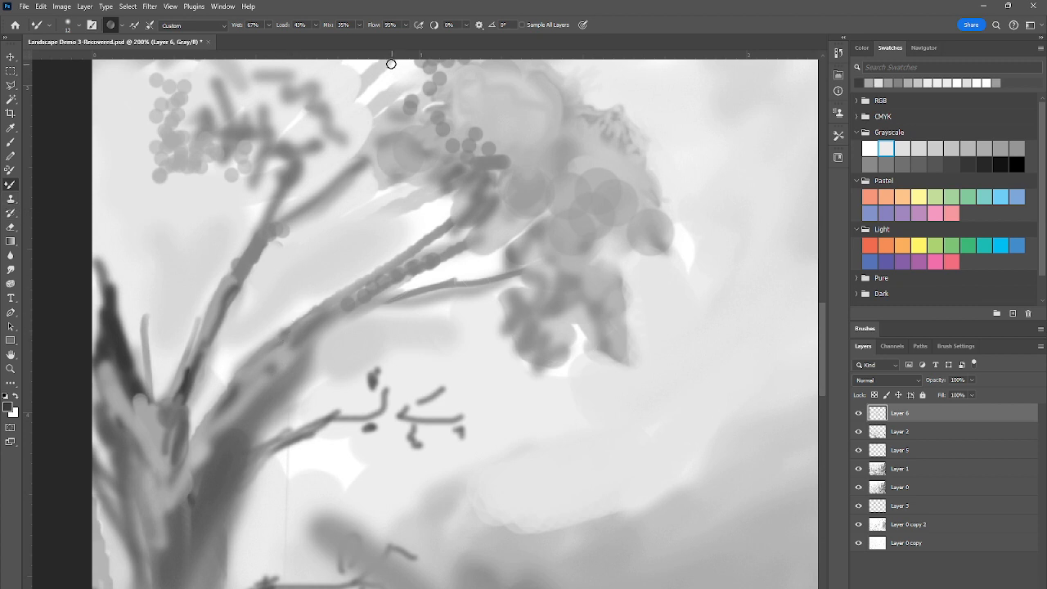
Set the Mixer Brush to Wet 92%, Flow 96% and Mix 58%
left_click(269, 25)
left_click_drag(278, 40, 281, 37)
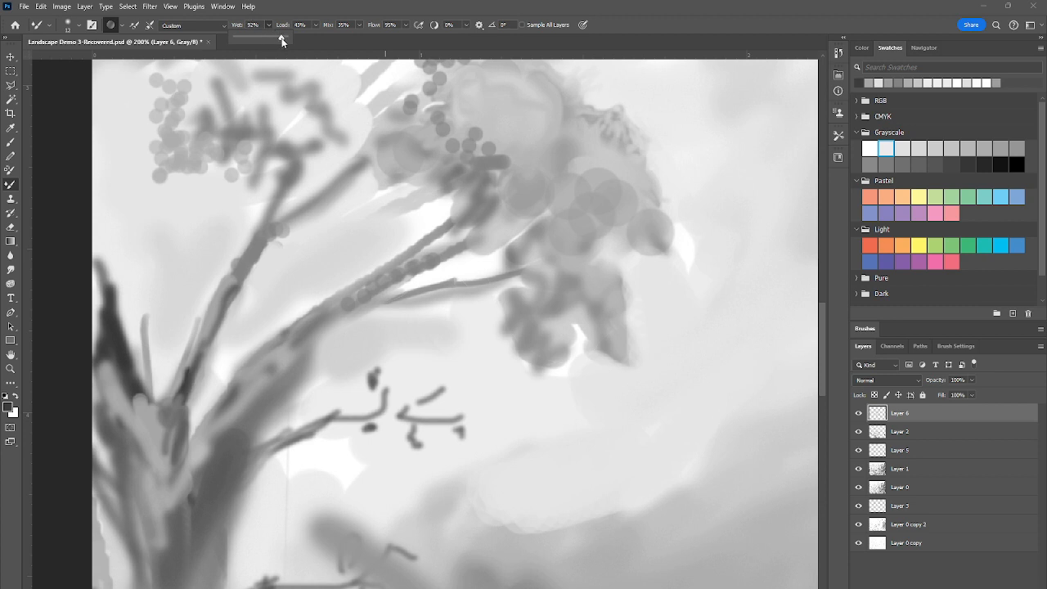
left_click(406, 24)
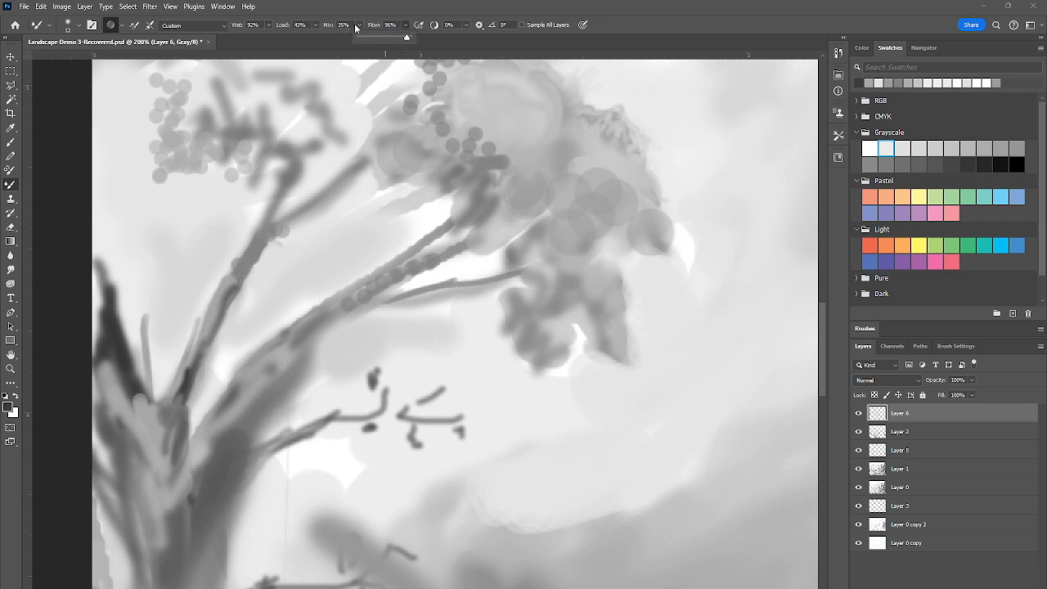
left_click(359, 25)
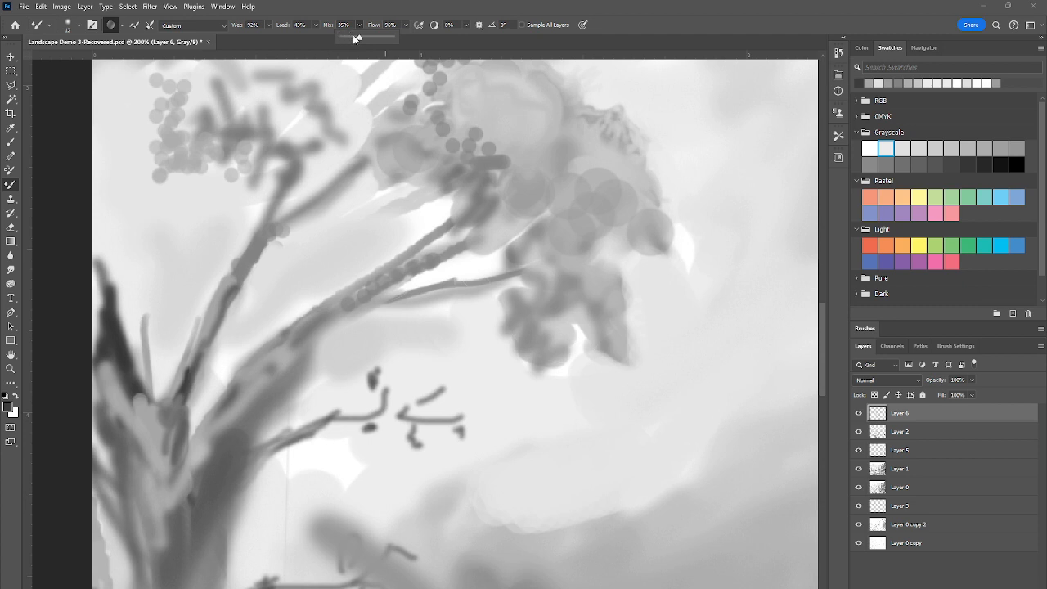
left_click_drag(358, 38, 372, 37)
Blend the dark outer limb of the left tree into the trunk fork with several sampled gray tones
mouse_move(103, 319)
left_mouse_down()
mouse_move(108, 352)
mouse_move(107, 312)
mouse_move(122, 367)
mouse_move(99, 282)
mouse_move(96, 350)
mouse_move(116, 397)
left_mouse_up()
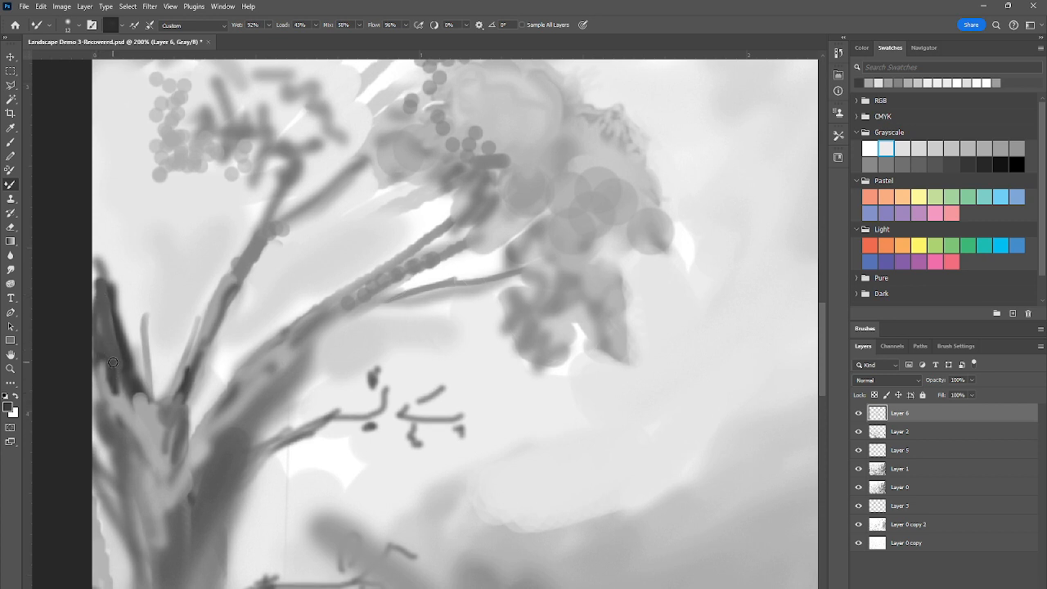
left_click(132, 229, "alt")
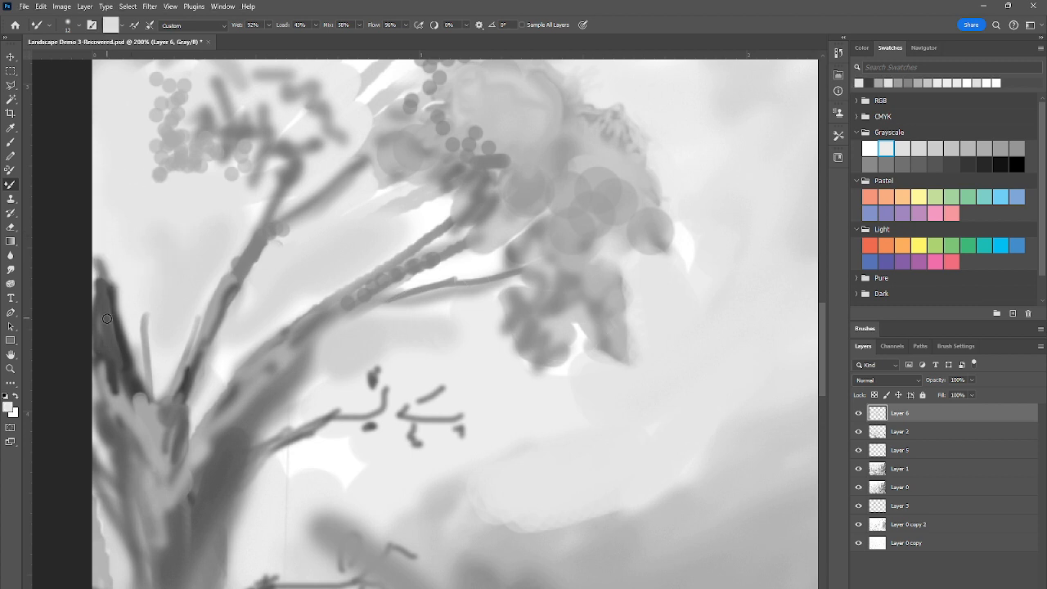
left_click_drag(113, 362, 113, 398)
mouse_move(111, 363)
left_mouse_down()
mouse_move(116, 393)
mouse_move(107, 352)
mouse_move(122, 399)
mouse_move(108, 351)
left_mouse_up()
left_click(121, 402, "alt")
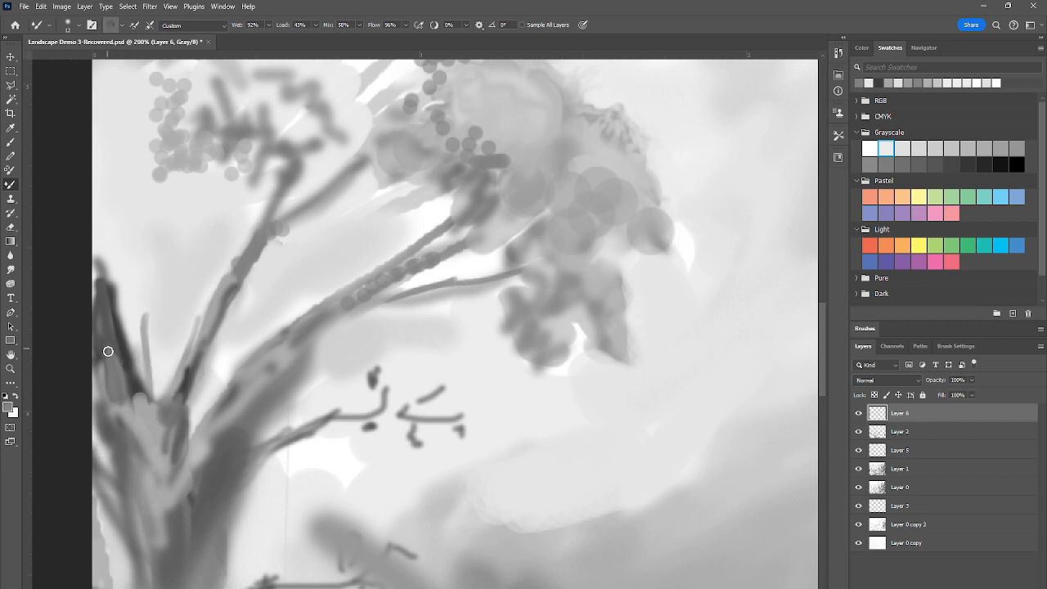
left_click(132, 409, "alt")
left_click_drag(130, 420, 108, 360)
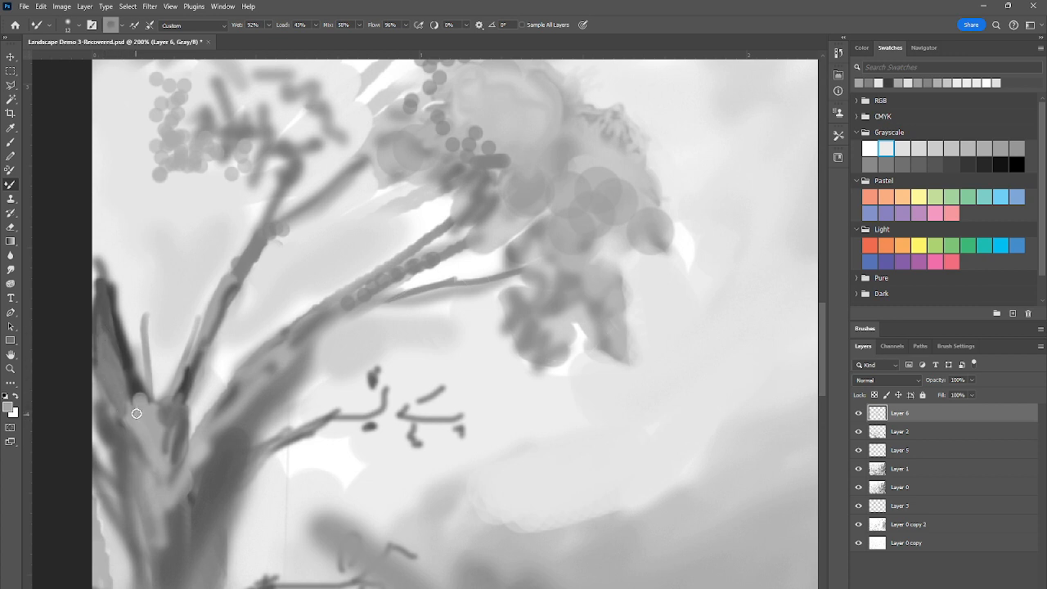
Set the Mixer Brush's Mix to 93% and paint sampled dark bark shading down the trunk below the fork
left_click(158, 174)
left_click_drag(359, 24, 376, 38)
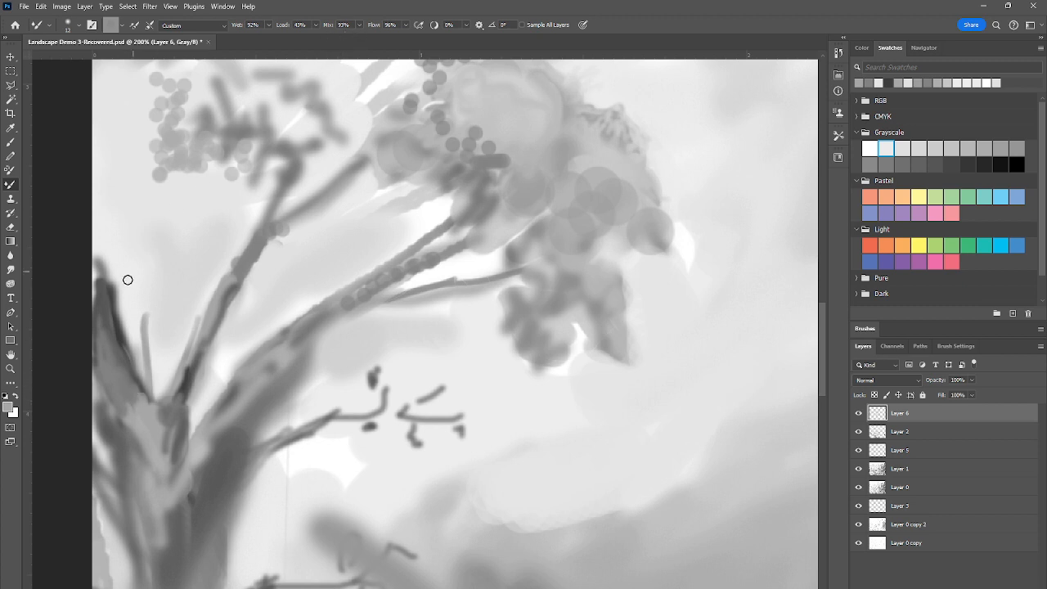
left_click(119, 331, "alt")
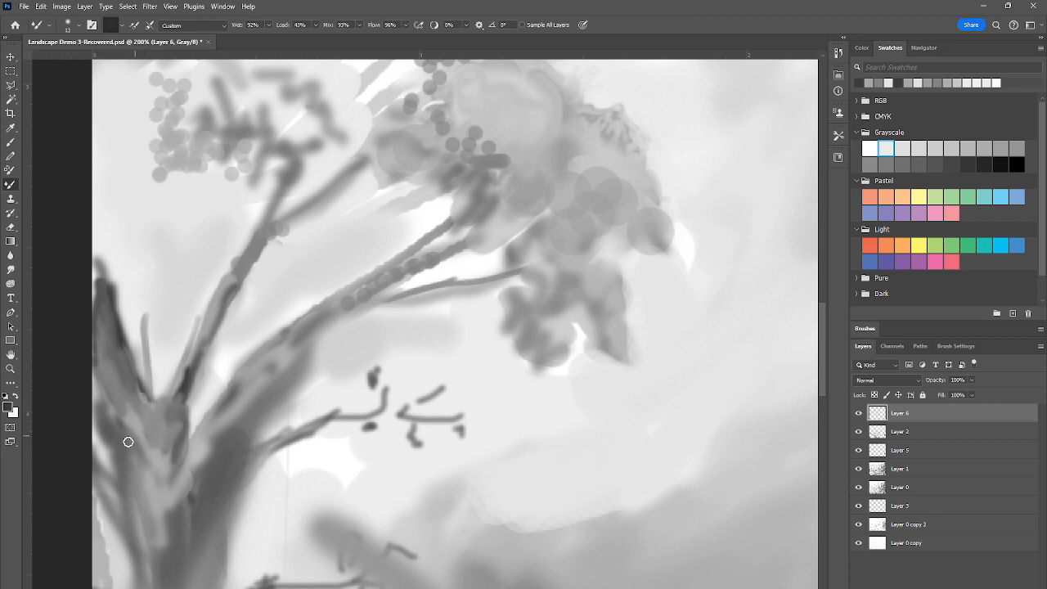
left_click_drag(143, 497, 164, 551)
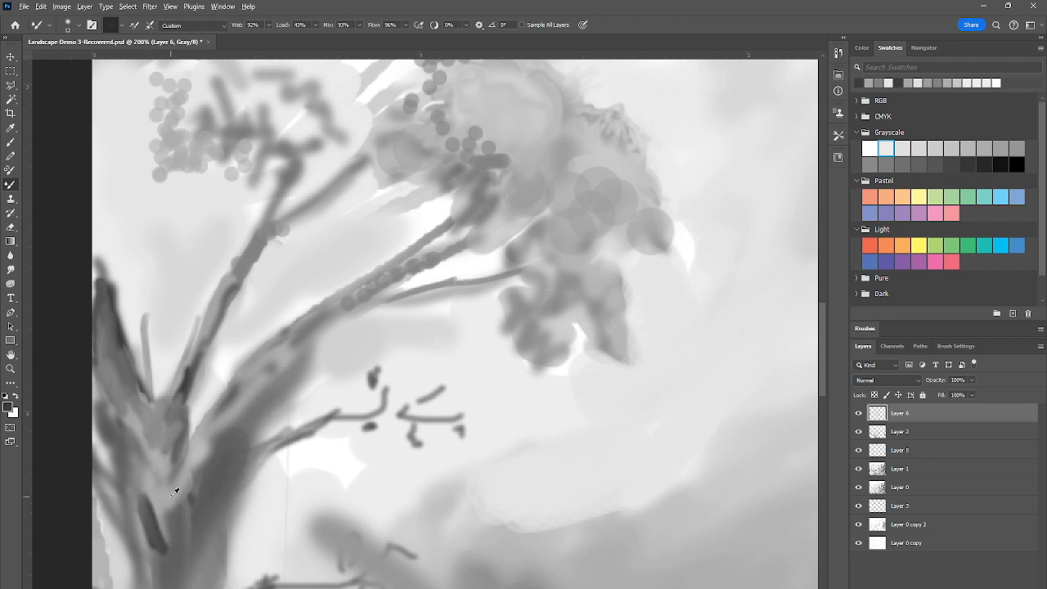
Blend lighter sampled grays around the dark stroke below the trunk fork, lowering Mix to 40%
left_click(174, 491, "alt")
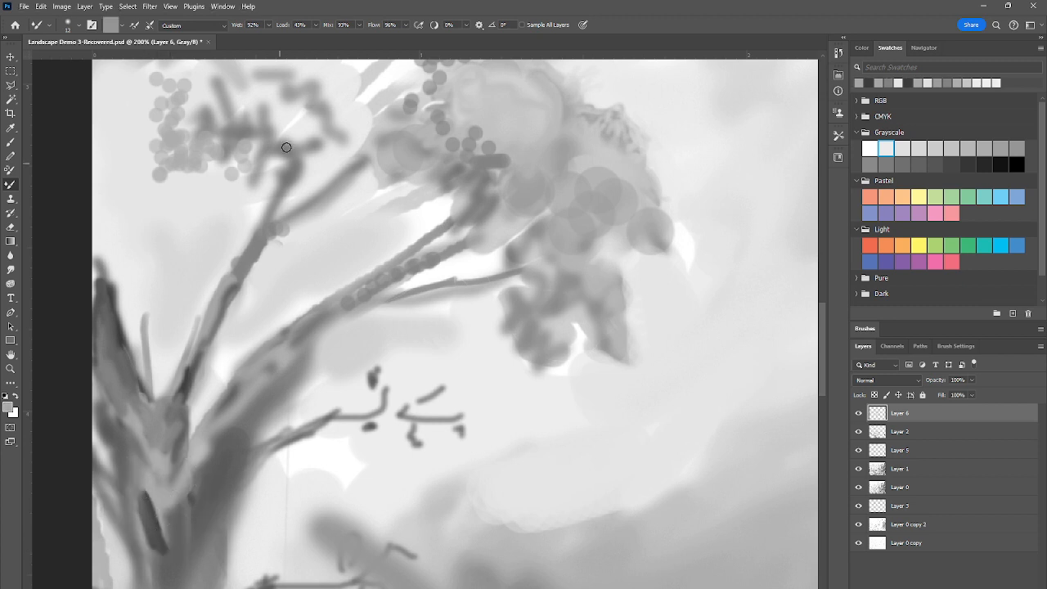
left_click(157, 201, "alt")
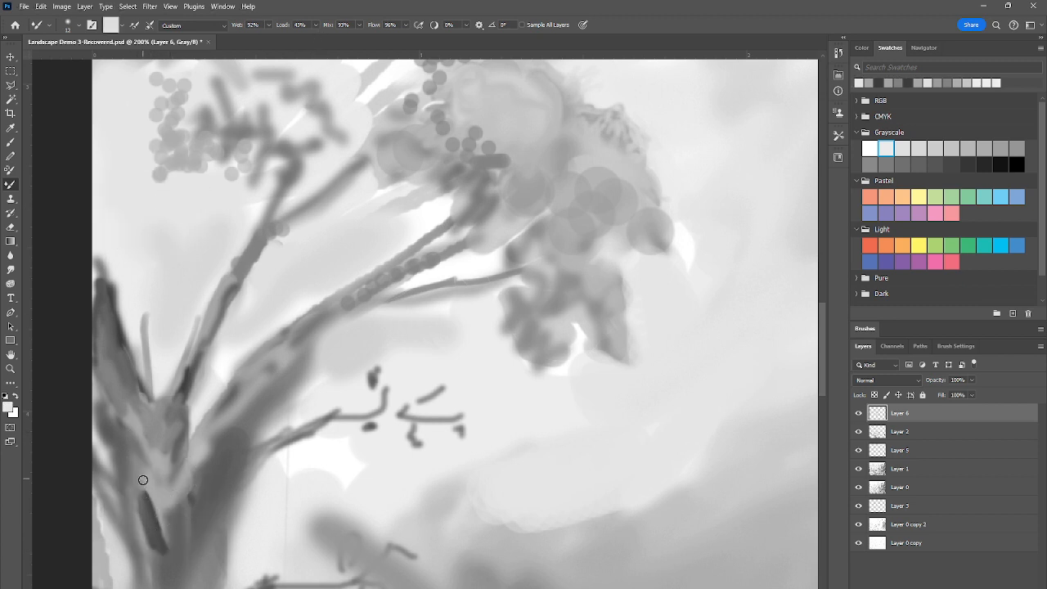
mouse_move(143, 480)
left_mouse_down()
mouse_move(155, 505)
mouse_move(145, 485)
mouse_move(143, 509)
mouse_move(142, 474)
mouse_move(157, 507)
left_mouse_up()
left_click(357, 25)
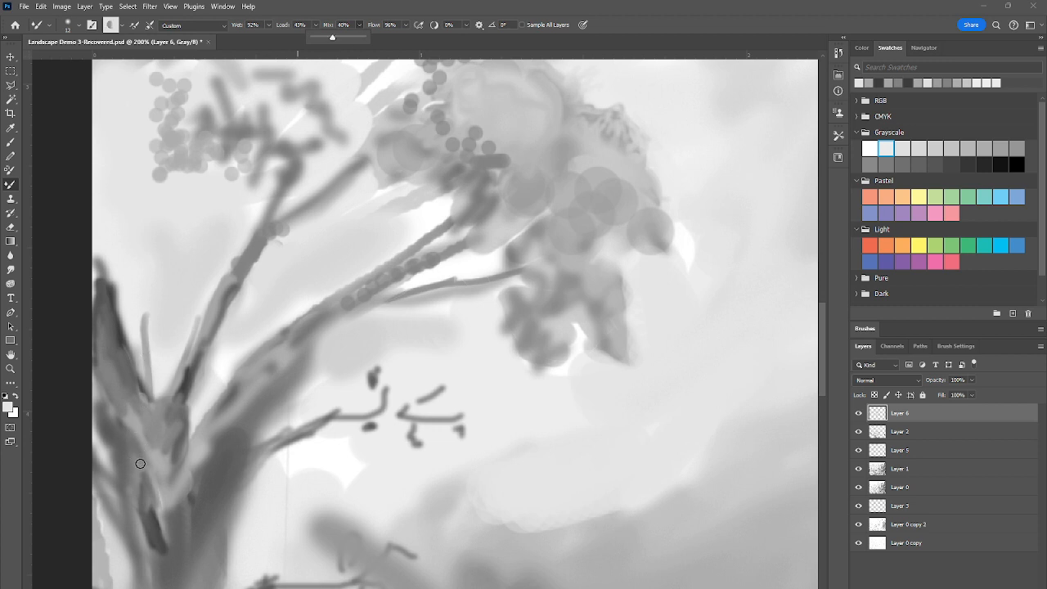
mouse_move(143, 471)
left_mouse_down()
mouse_move(148, 494)
mouse_move(142, 467)
mouse_move(156, 490)
mouse_move(183, 465)
left_mouse_up()
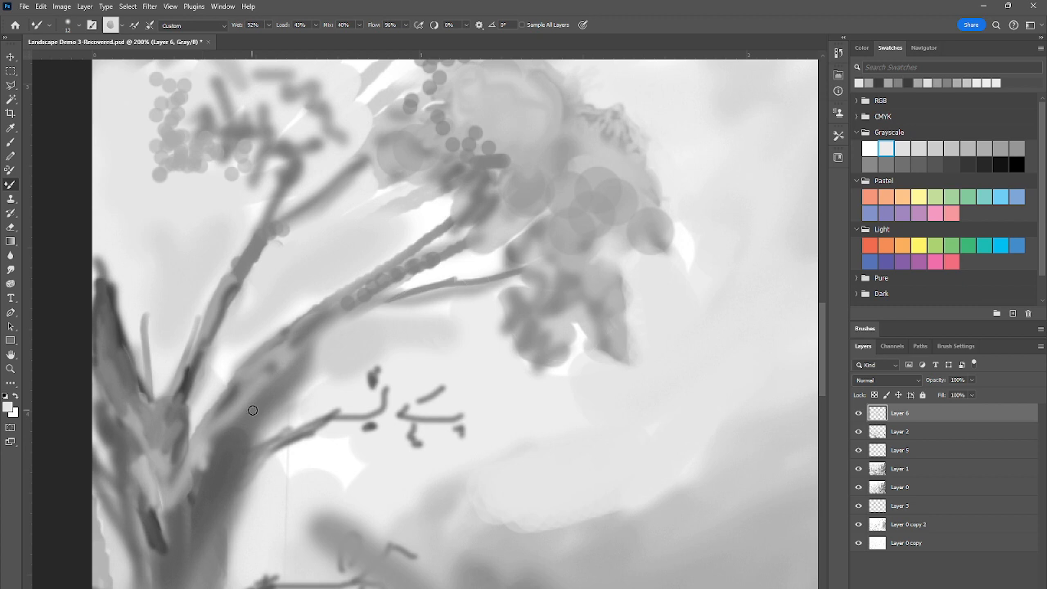
Sample a mid gray near the cottage and paint low shrub foliage beside the left tree's trunk with the Brush tool
scroll(255, 402, "down", 8)
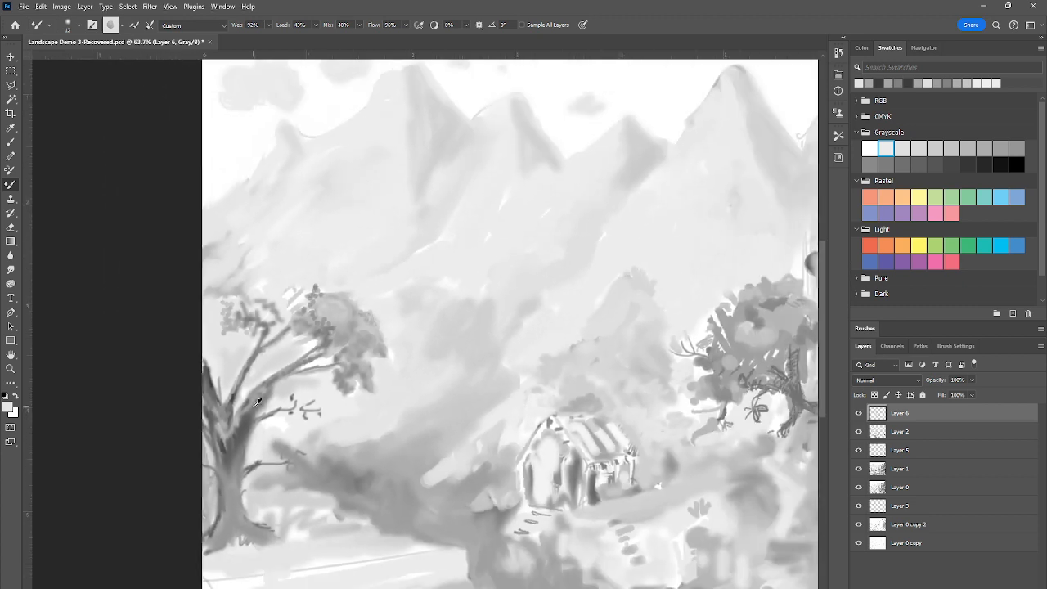
scroll(257, 400, "down", 5)
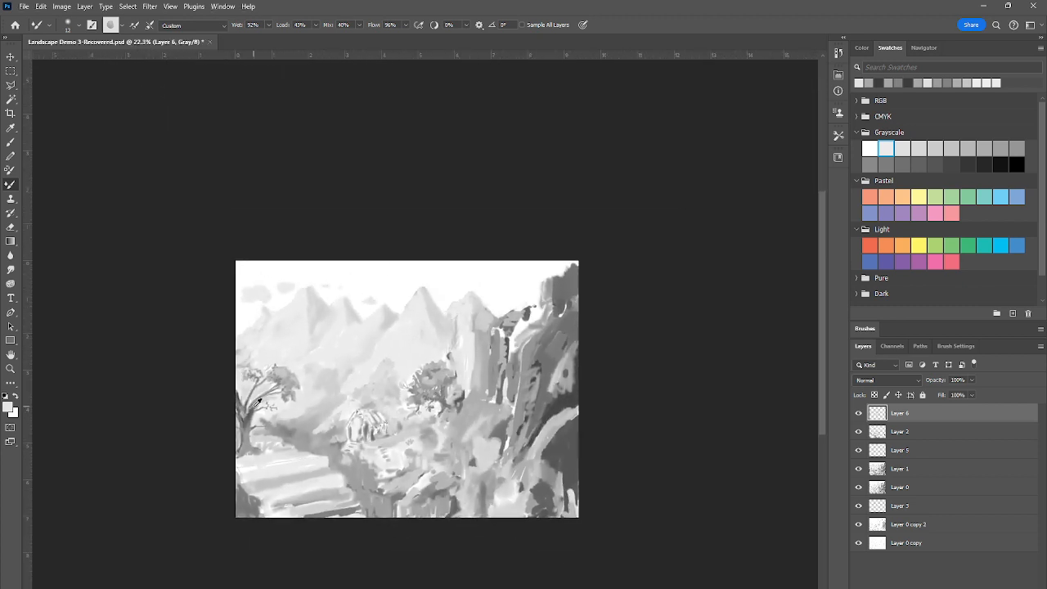
scroll(257, 401, "up", 4)
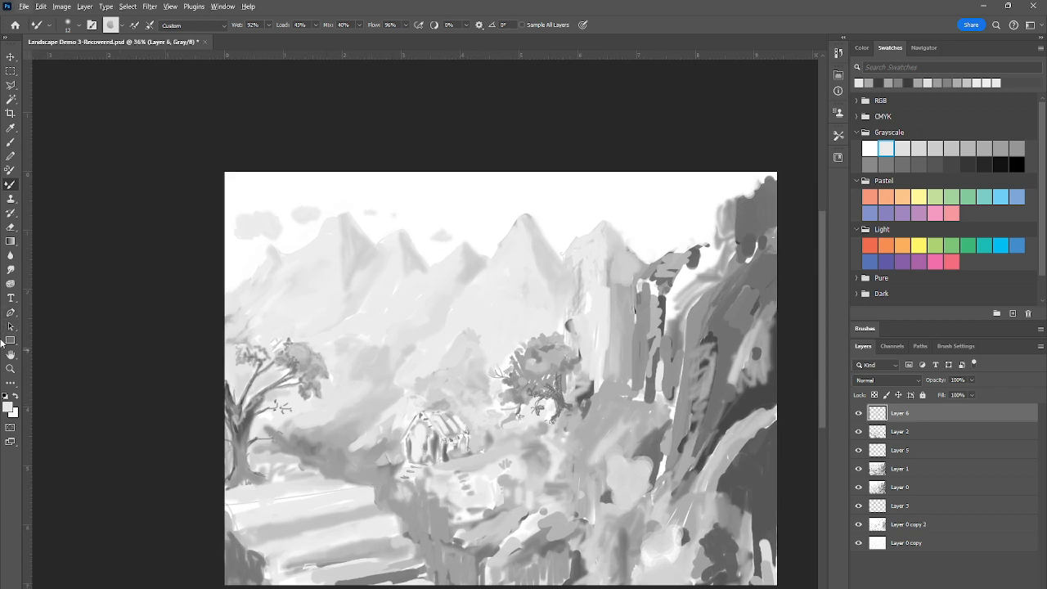
double_click(10, 358)
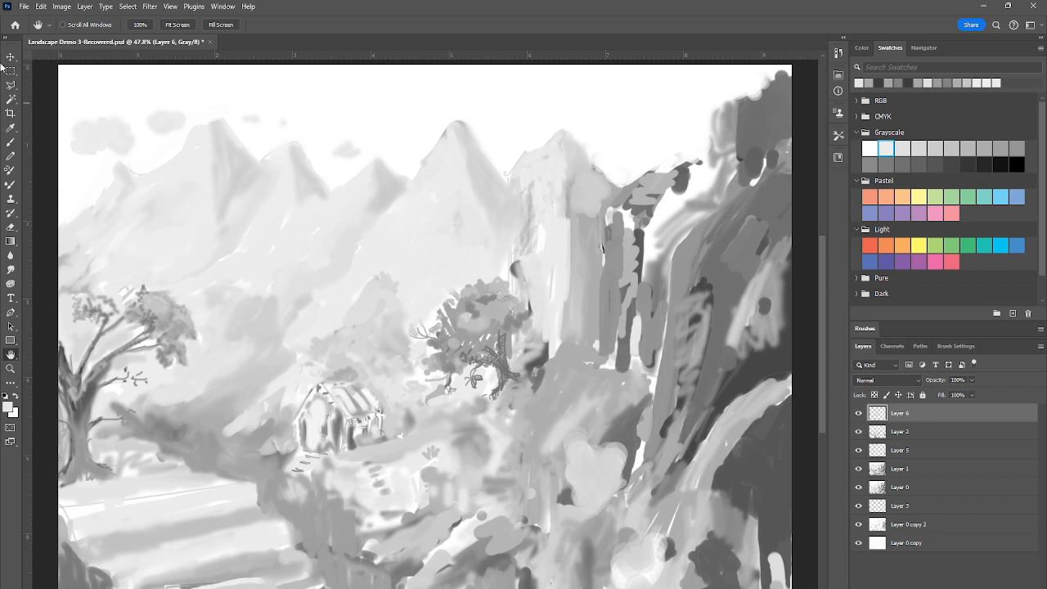
left_click(11, 142)
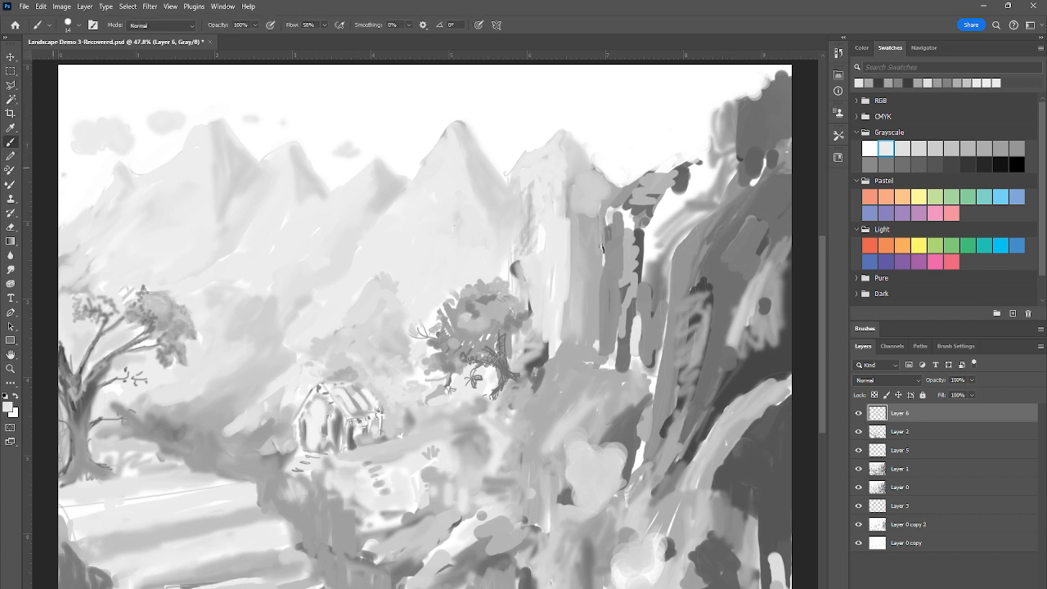
left_click(351, 356, "alt")
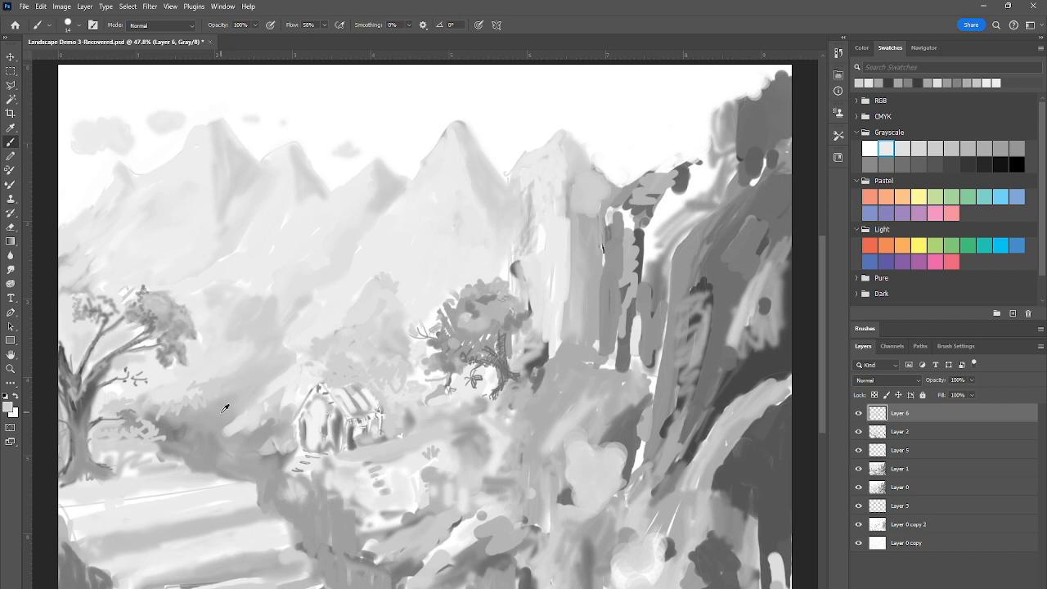
Blend ground strokes below the shrubs and around the left tree's base with the Mixer Brush, using sampled grays
left_click(11, 184)
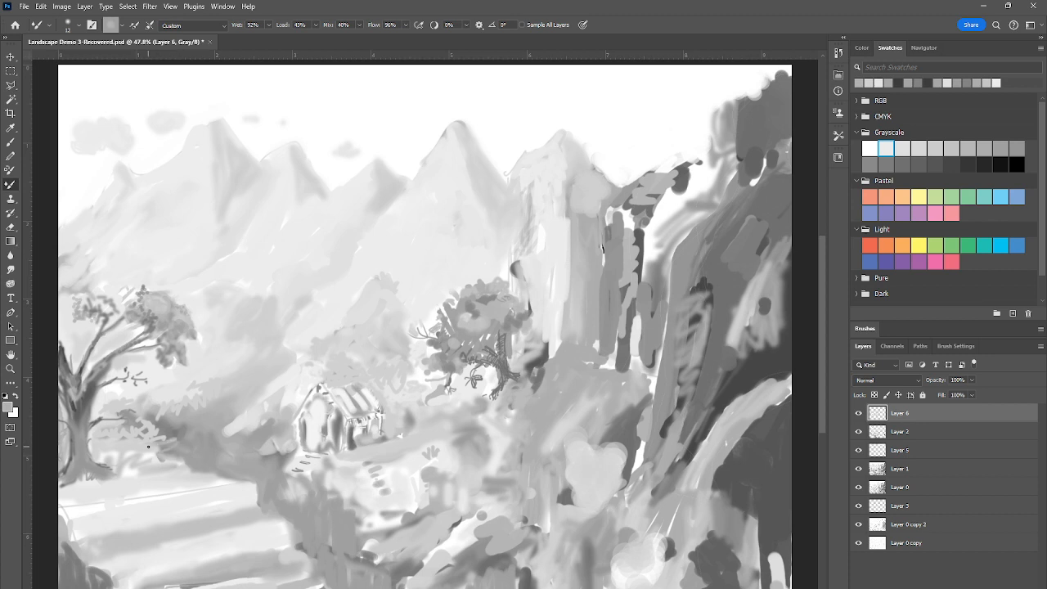
right_click(218, 429)
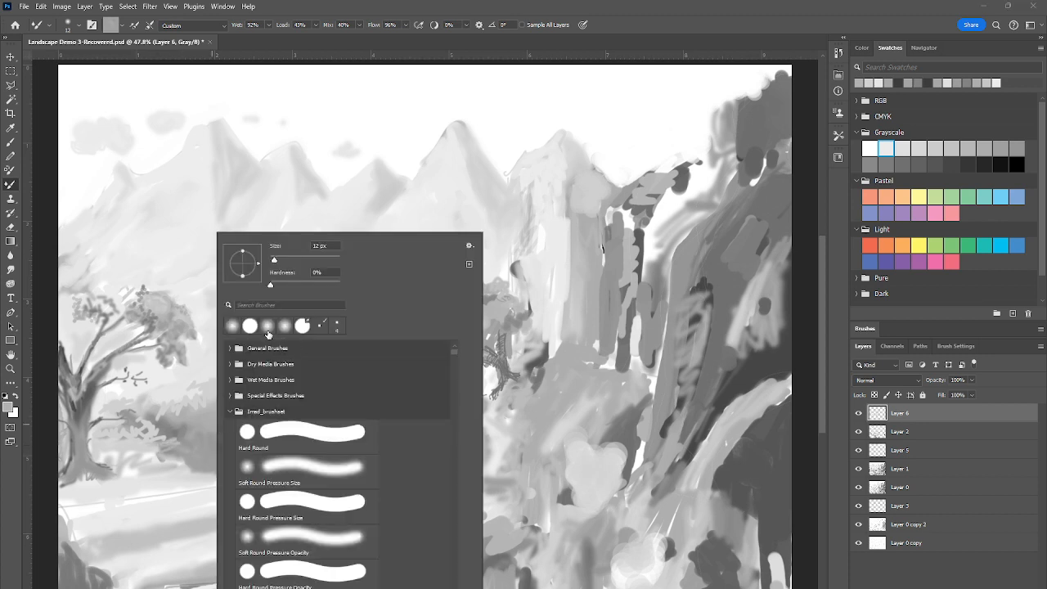
key("Escape")
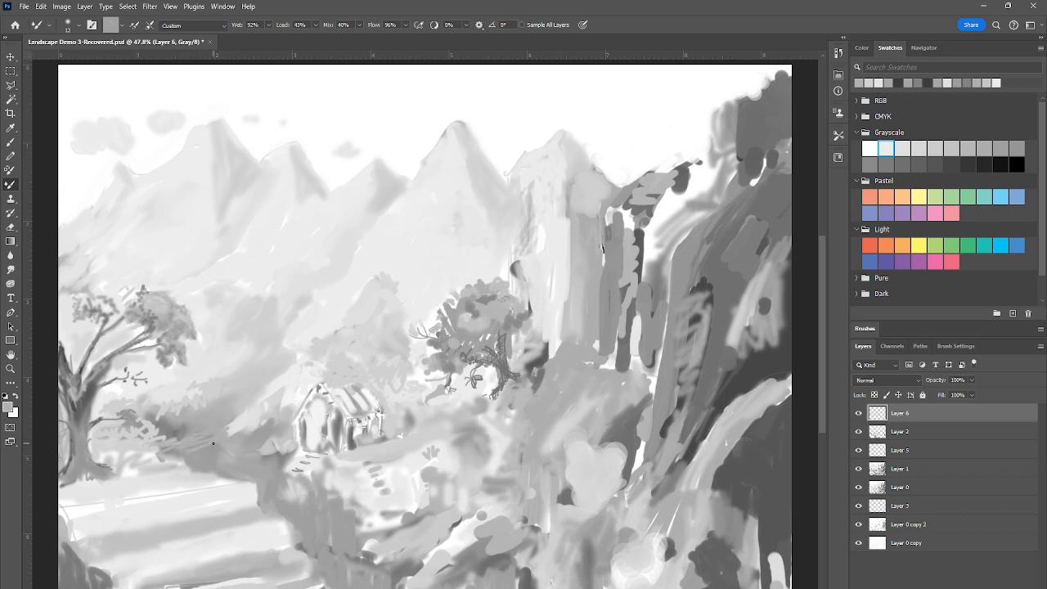
left_click_drag(202, 449, 220, 454)
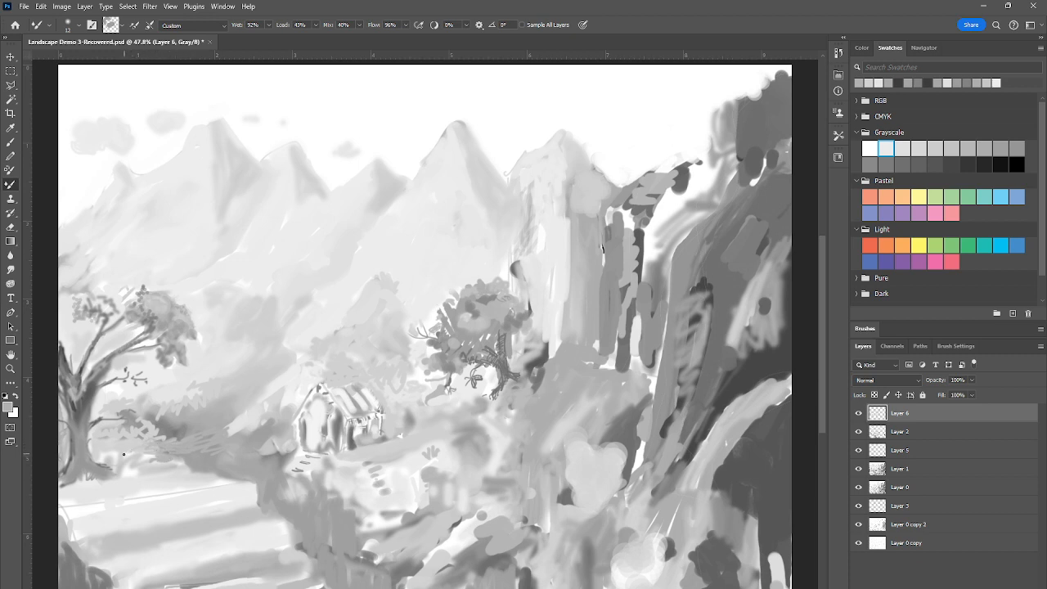
left_click_drag(136, 449, 127, 454)
left_click(88, 402, "alt")
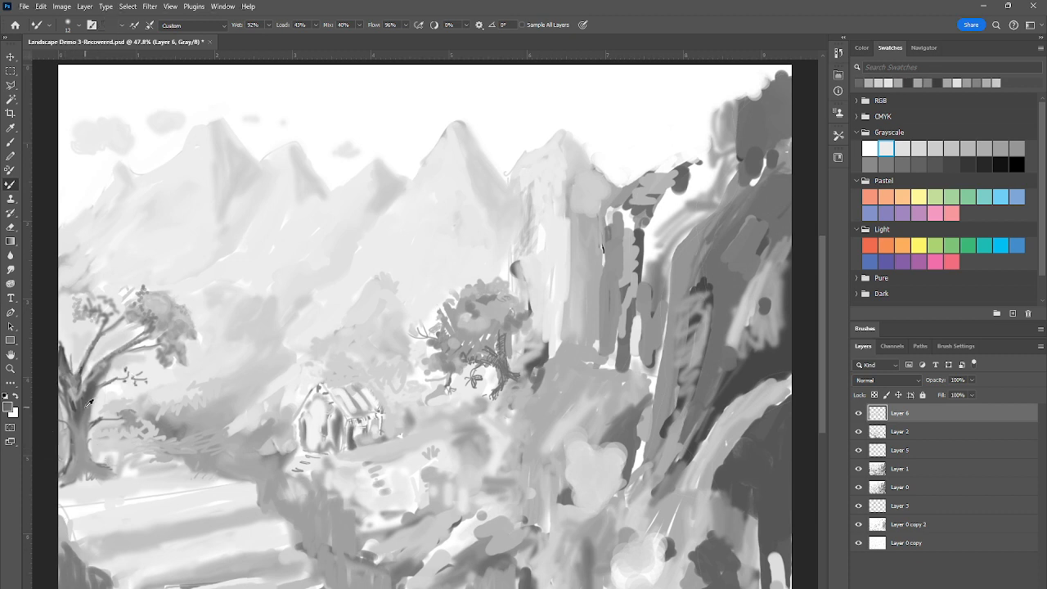
left_click(94, 465, "alt")
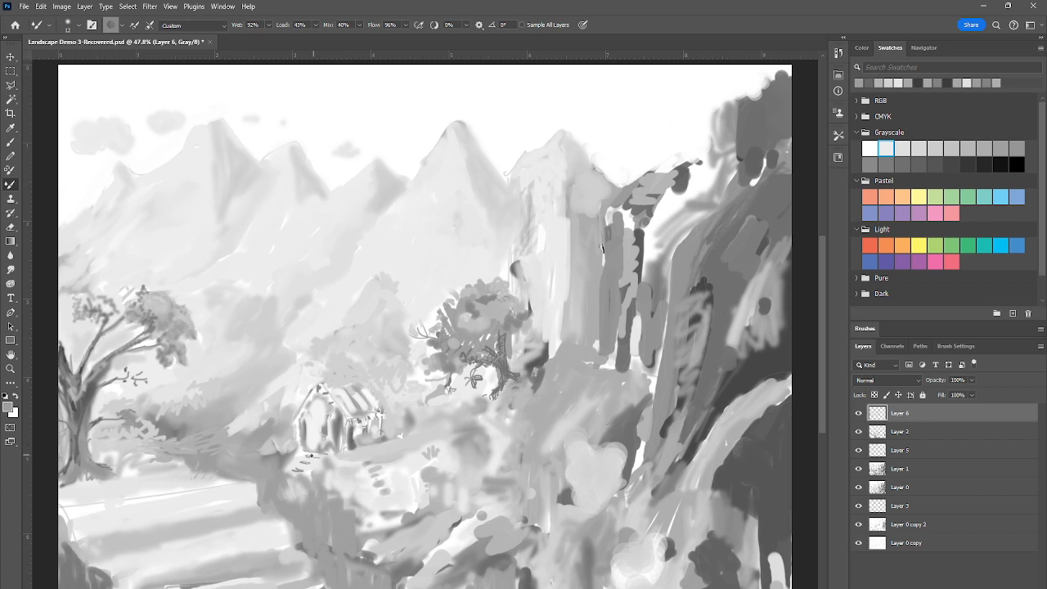
Shade the small bush beside the cottage's outer wall with the Mixer Brush, sampling light and dark grays nearby
left_click(282, 416, "alt")
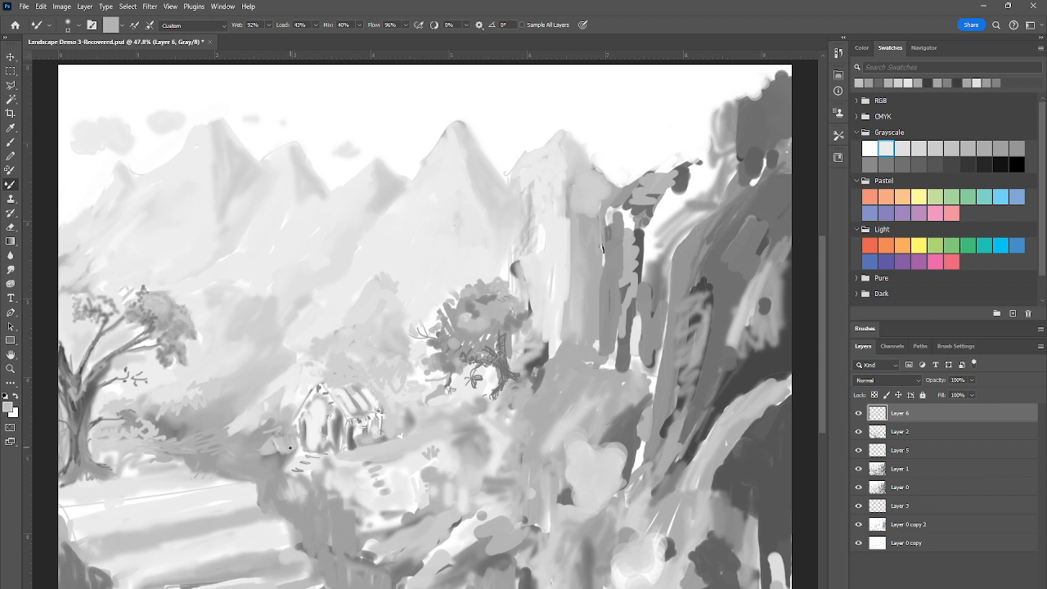
left_click(282, 459, "alt")
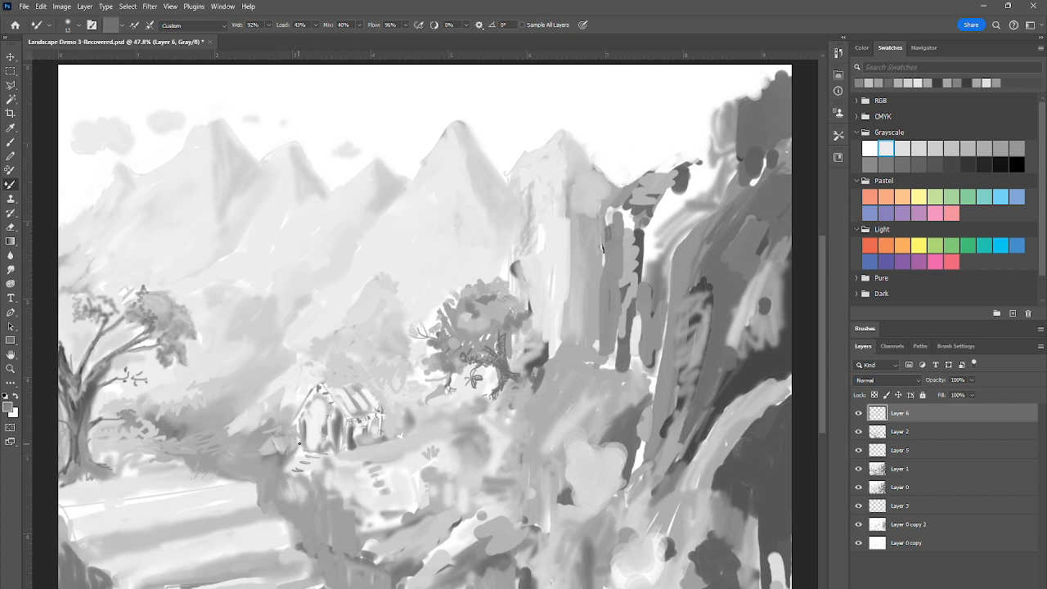
left_click_drag(299, 443, 291, 440)
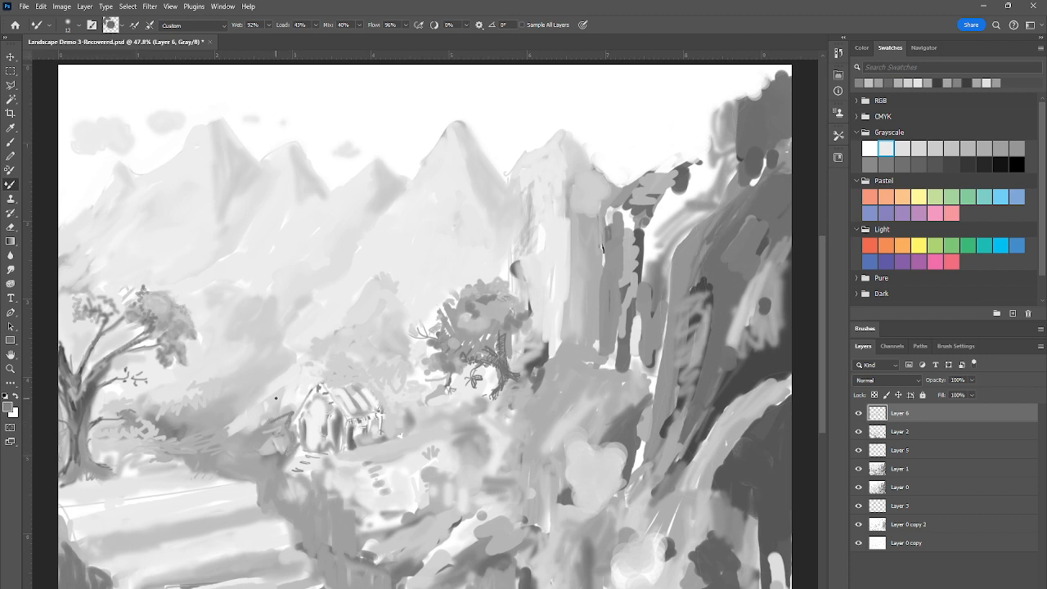
left_click(301, 380, "alt")
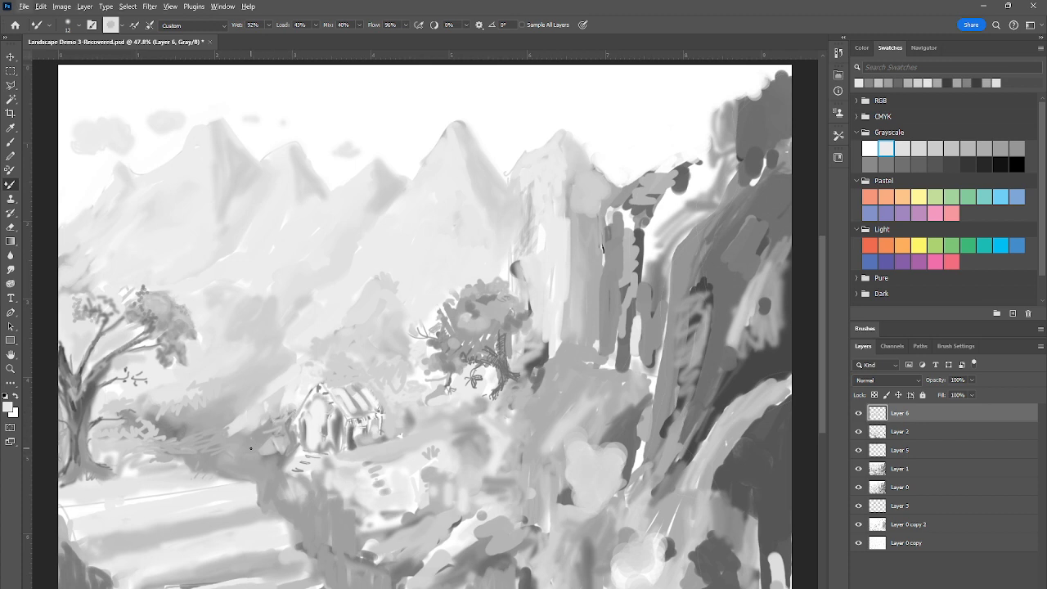
left_click(259, 468, "alt")
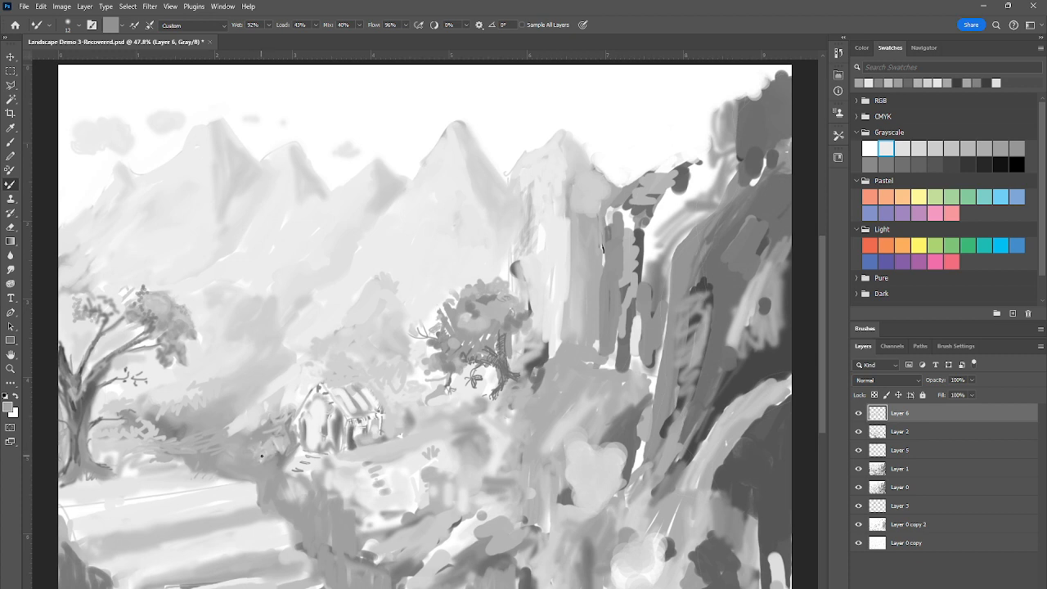
Blend sampled light and dark grays around the short dark streak between the pale cliff face and its gray columns
left_click(579, 329, "alt")
left_click(458, 144, "alt")
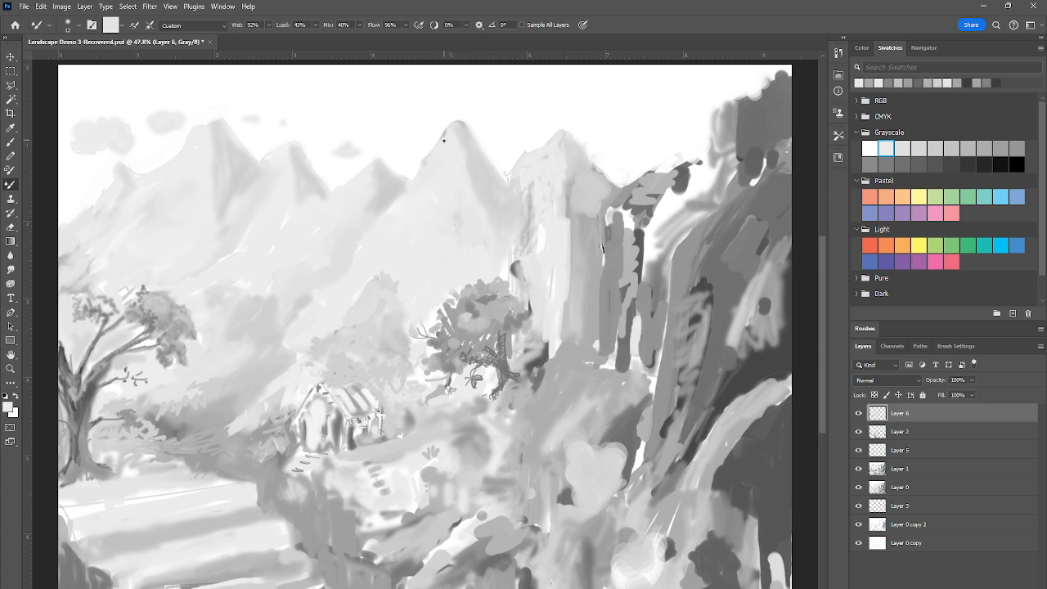
left_click(607, 251, "alt")
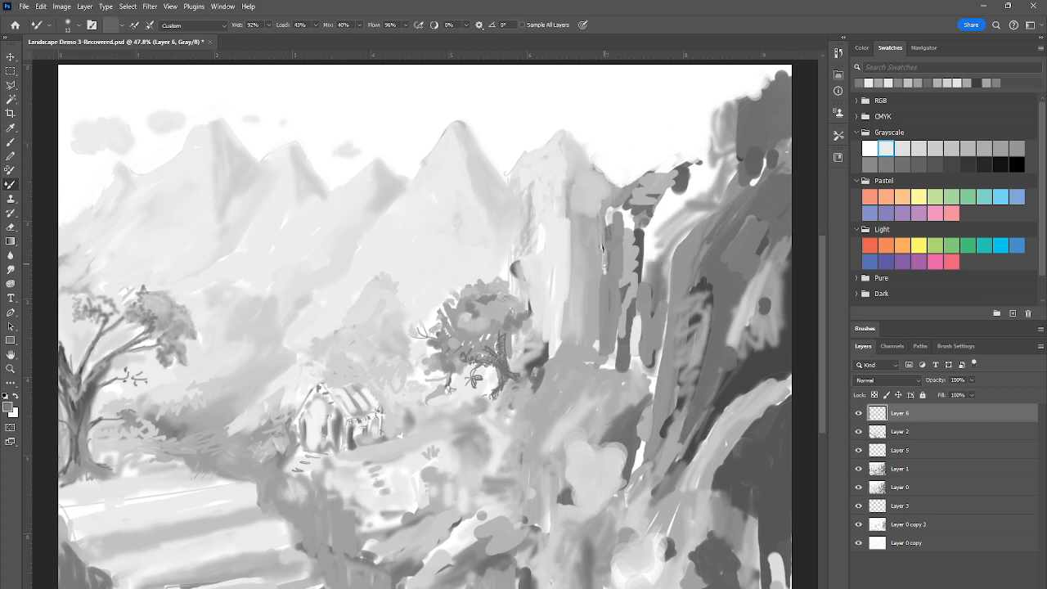
left_click_drag(603, 248, 604, 251)
left_click_drag(597, 354, 577, 366)
Enlarge the Mixer Brush and blend sampled grays into the white gaps between the cliff columns and the dark slope
right_click(369, 325)
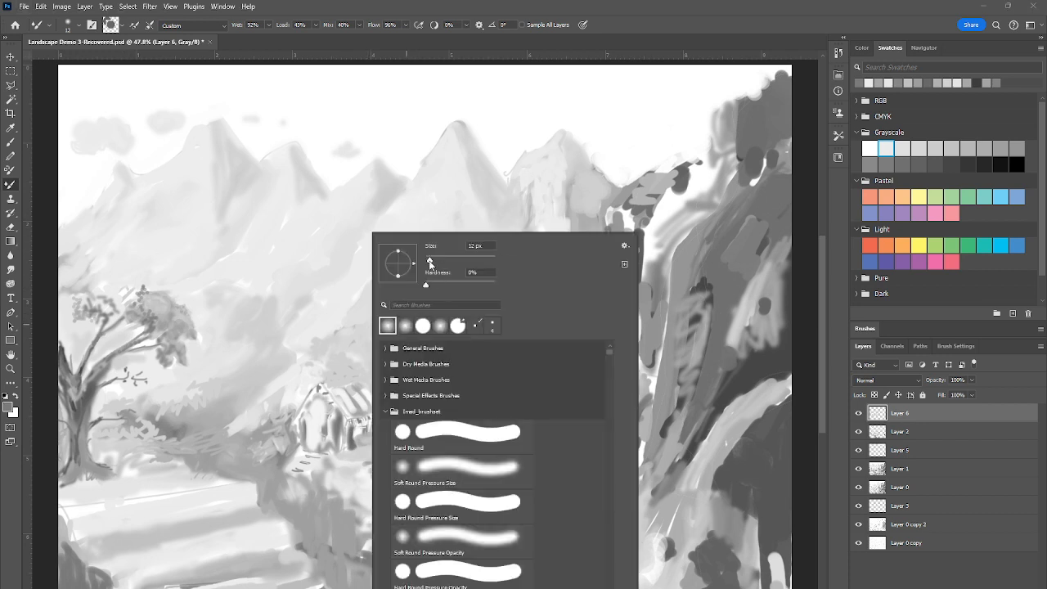
left_click_drag(430, 264, 448, 268)
left_click(645, 281)
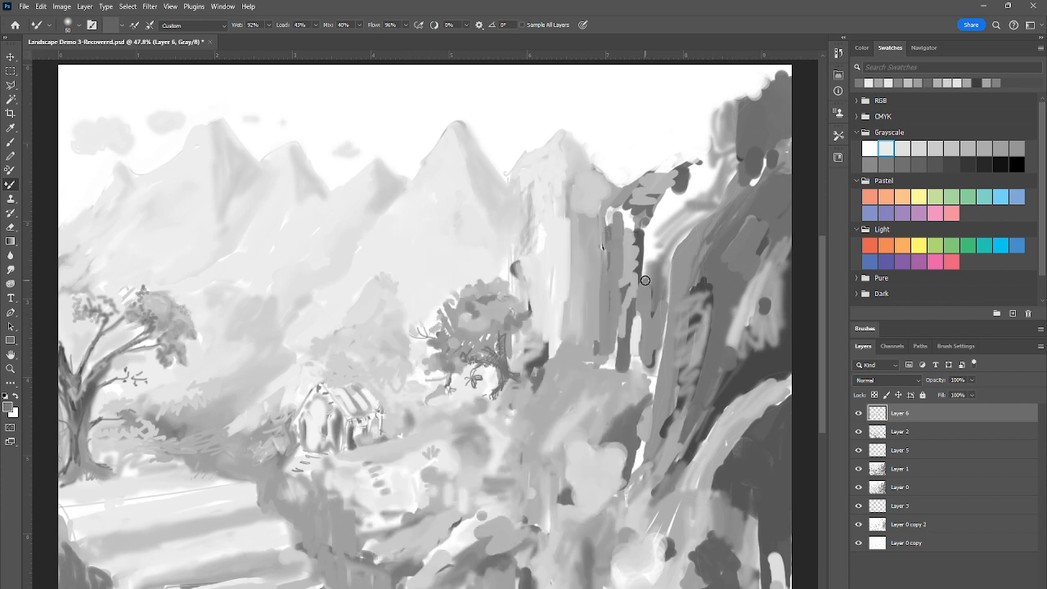
mouse_move(645, 319)
left_mouse_down()
mouse_move(636, 349)
mouse_move(644, 284)
mouse_move(650, 381)
mouse_move(667, 303)
left_mouse_up()
left_click(586, 277, "alt")
mouse_move(673, 220)
left_mouse_down()
mouse_move(661, 210)
mouse_move(668, 203)
mouse_move(651, 234)
mouse_move(668, 238)
mouse_move(685, 219)
mouse_move(680, 199)
mouse_move(658, 209)
mouse_move(643, 261)
mouse_move(609, 209)
mouse_move(608, 229)
left_mouse_up()
left_click(585, 212, "alt")
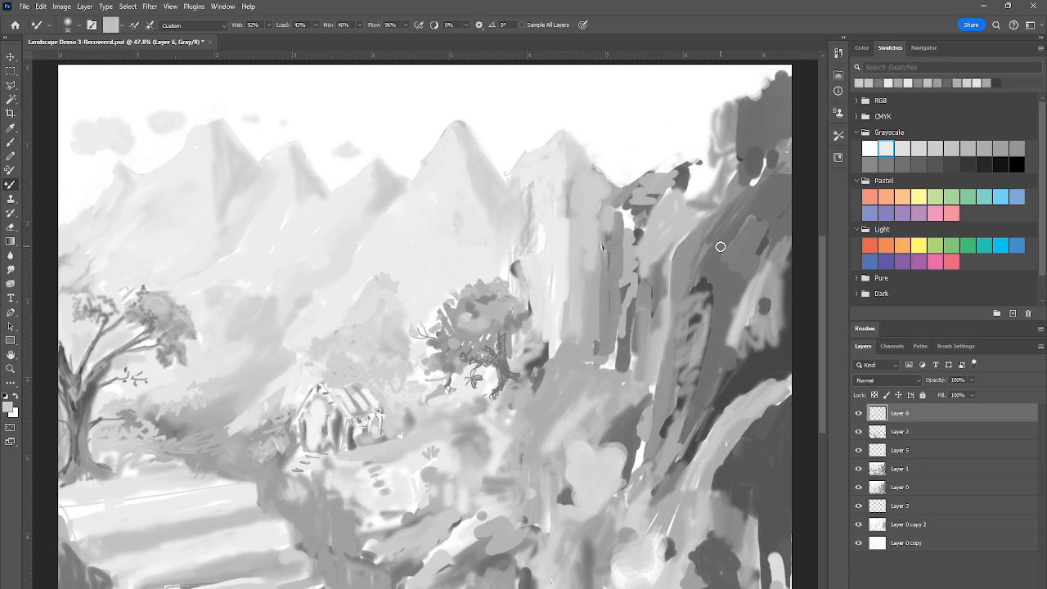
Blend sampled grays down the dark cliff slope and over the light rounded patch at its foot
mouse_move(720, 242)
left_mouse_down()
mouse_move(720, 277)
mouse_move(686, 243)
mouse_move(707, 243)
mouse_move(711, 269)
mouse_move(752, 235)
mouse_move(735, 254)
mouse_move(727, 239)
mouse_move(725, 266)
mouse_move(721, 241)
mouse_move(720, 285)
mouse_move(717, 262)
mouse_move(713, 287)
mouse_move(706, 263)
mouse_move(698, 301)
mouse_move(697, 260)
mouse_move(677, 297)
mouse_move(677, 341)
mouse_move(656, 355)
mouse_move(659, 336)
mouse_move(658, 389)
mouse_move(668, 323)
mouse_move(638, 451)
mouse_move(628, 429)
mouse_move(636, 481)
left_mouse_up()
left_click(685, 247, "alt")
left_click(750, 240, "alt")
left_click(587, 454, "alt")
mouse_move(588, 424)
left_mouse_down()
mouse_move(587, 451)
mouse_move(596, 431)
left_mouse_up()
left_click(557, 454, "alt")
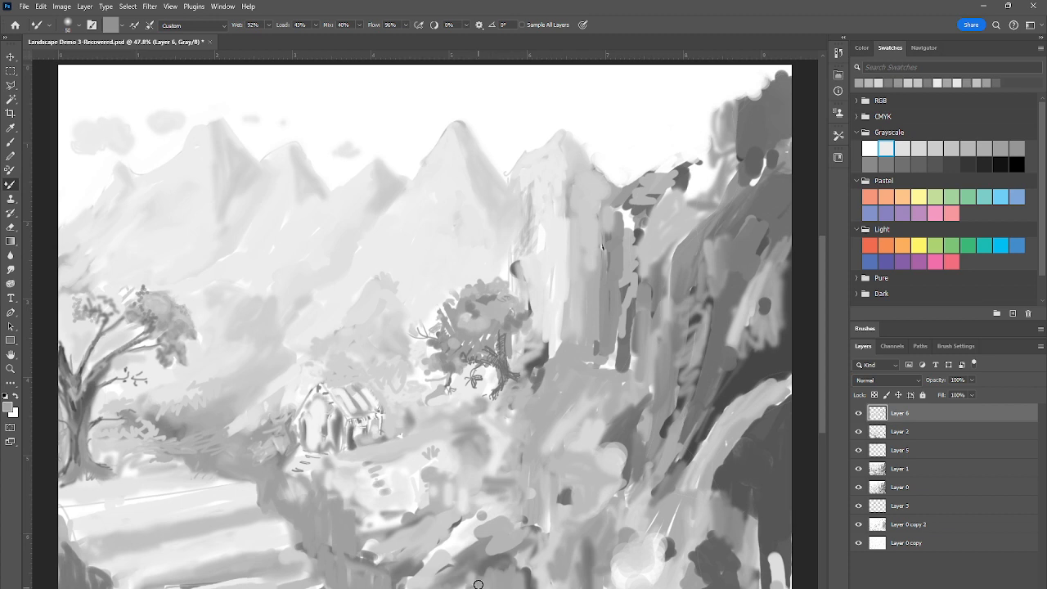
Smooth the foreground rocks and the pale ridge below the cliff with the Mixer Brush, using sampled grays
left_click(438, 527, "alt")
mouse_move(454, 535)
left_mouse_down()
mouse_move(446, 545)
mouse_move(468, 541)
mouse_move(447, 544)
left_mouse_up()
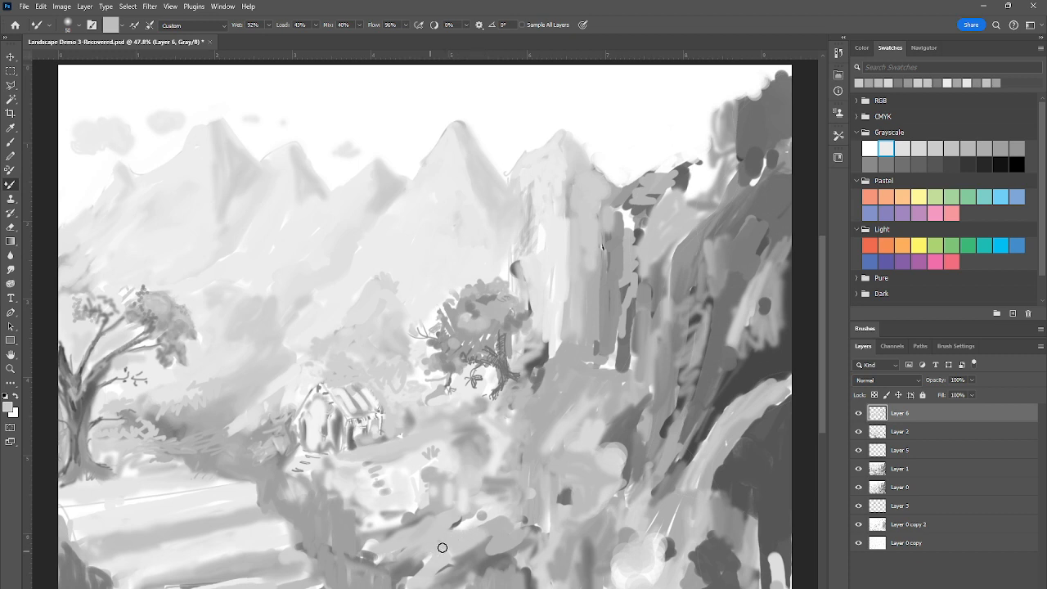
left_click(635, 512, "alt")
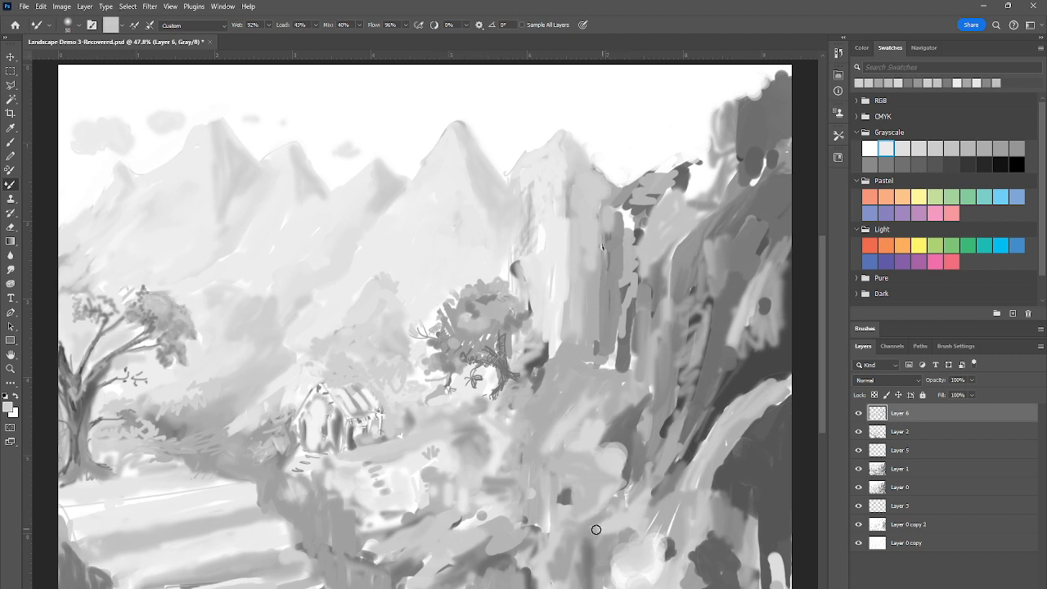
mouse_move(596, 530)
left_mouse_down()
mouse_move(598, 543)
mouse_move(598, 532)
left_mouse_up()
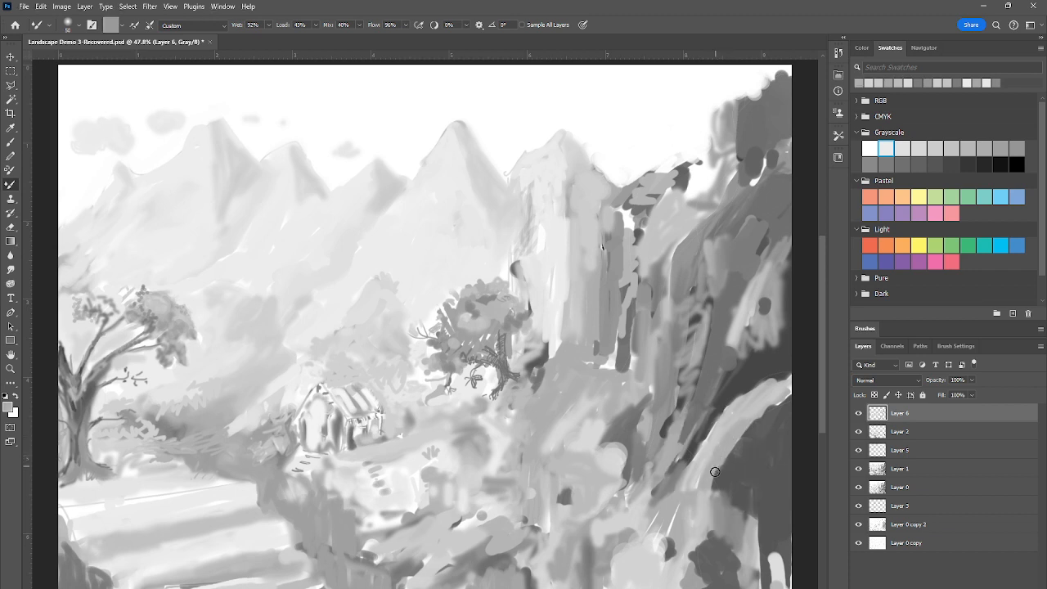
mouse_move(682, 536)
left_mouse_down()
mouse_move(734, 542)
mouse_move(704, 531)
mouse_move(730, 541)
mouse_move(732, 527)
mouse_move(736, 567)
left_mouse_up()
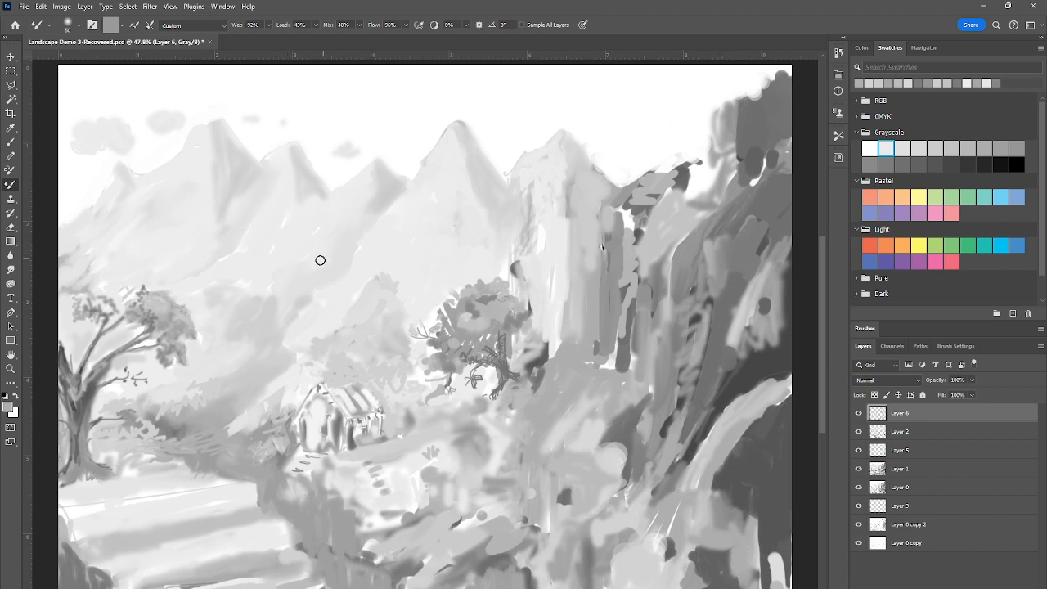
Sample light grays from the distant mountains and blend the slopes behind and above the left tree
left_click(269, 262, "alt")
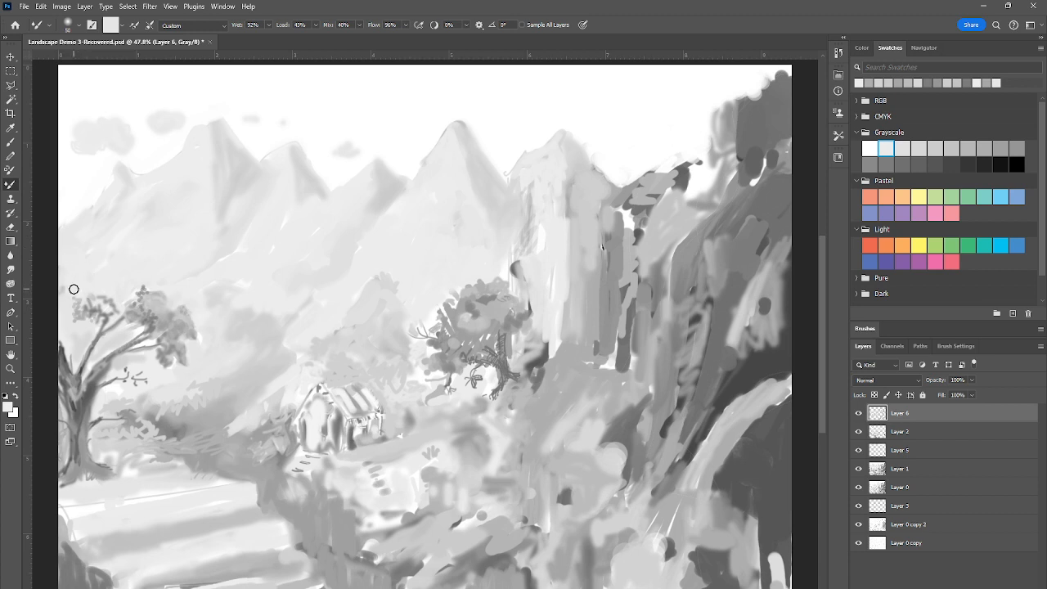
left_click(141, 199, "alt")
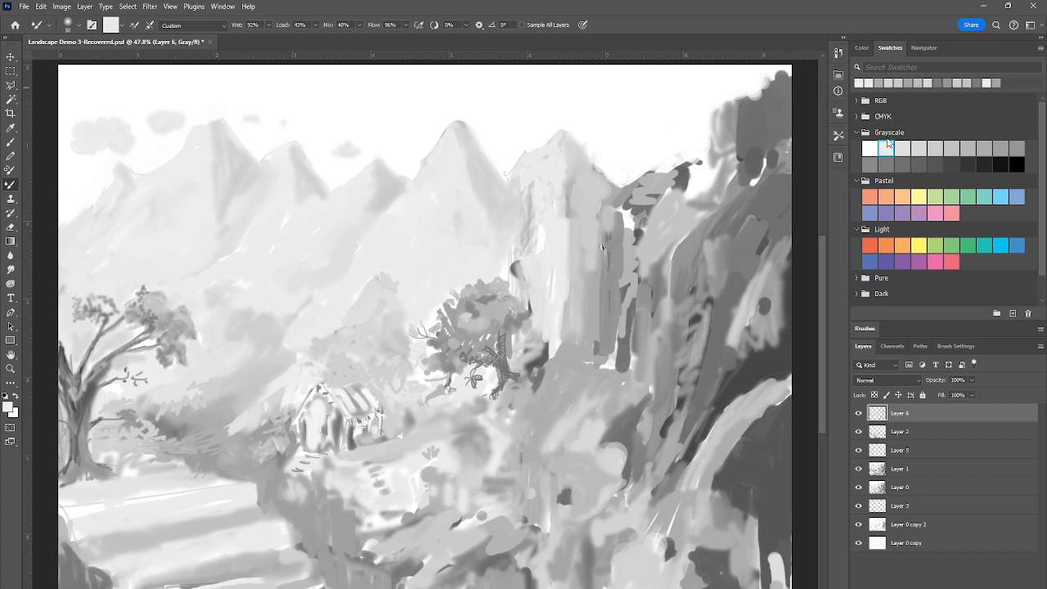
left_click(888, 144)
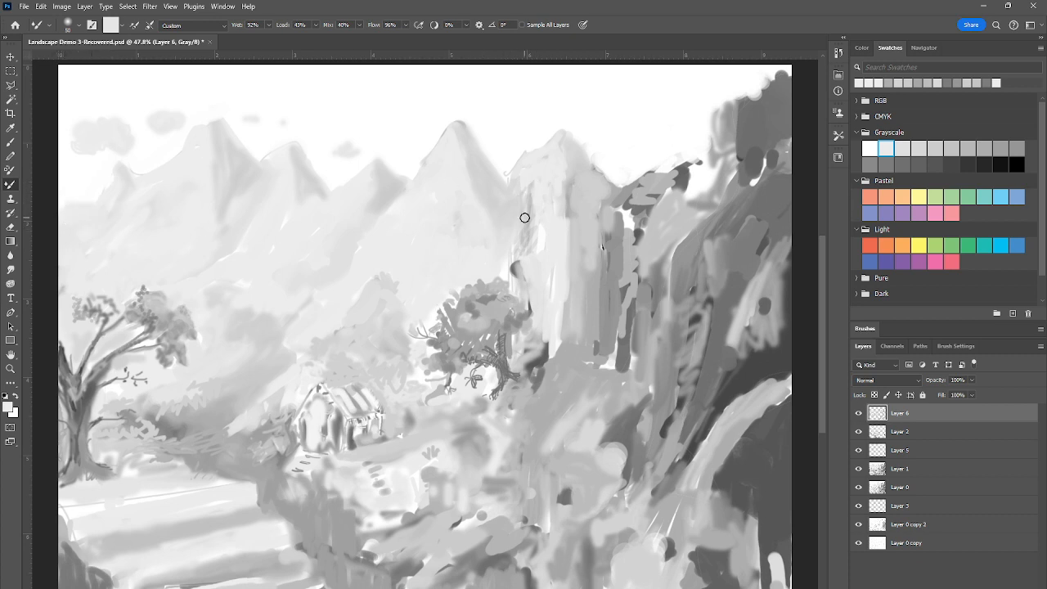
Dab soft gray accents on the central mountain's slope and blend darker gray into the rocks below the cottage path
left_click(491, 190, "alt")
mouse_move(458, 224)
left_mouse_down()
mouse_move(443, 261)
mouse_move(436, 243)
mouse_move(407, 257)
left_mouse_up()
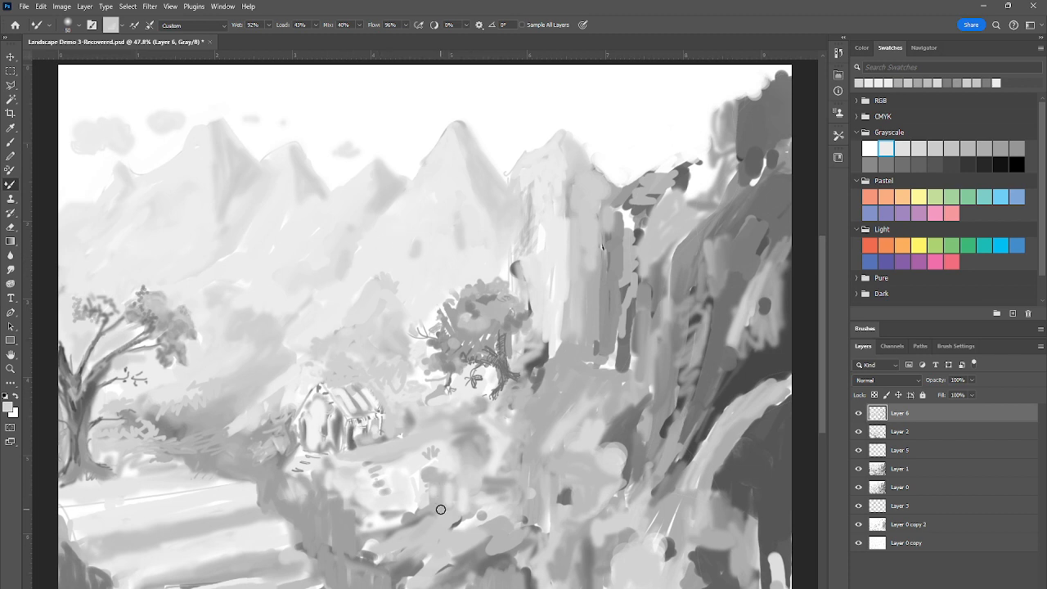
left_click(320, 521, "alt")
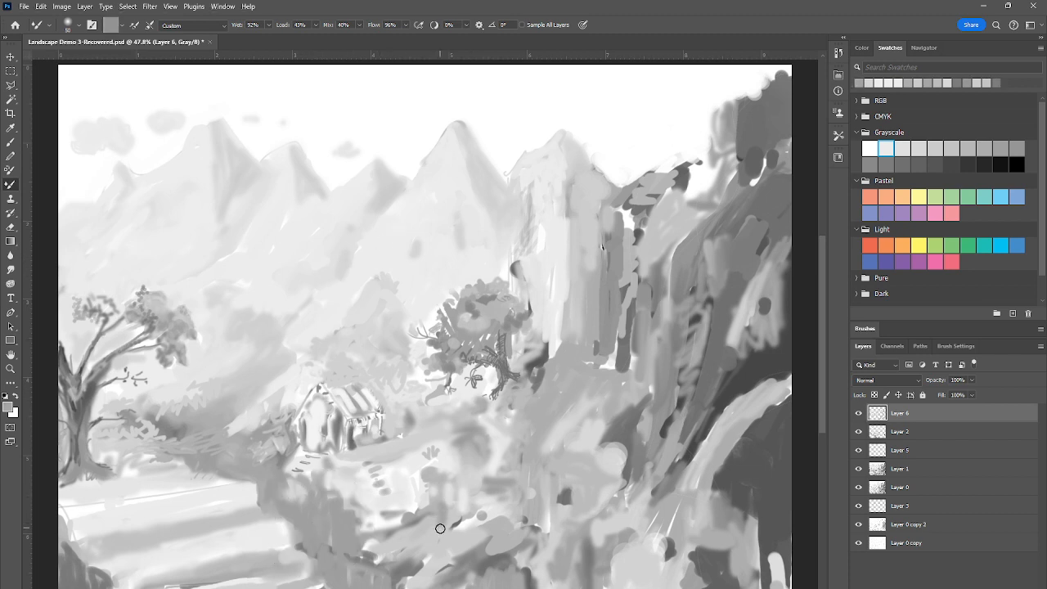
mouse_move(430, 518)
left_mouse_down()
mouse_move(424, 544)
mouse_move(406, 538)
mouse_move(402, 548)
left_mouse_up()
Sample varied light grays and blend soft shading into the mountain slopes above the cottage and the neighboring peaks
left_click(305, 252, "alt")
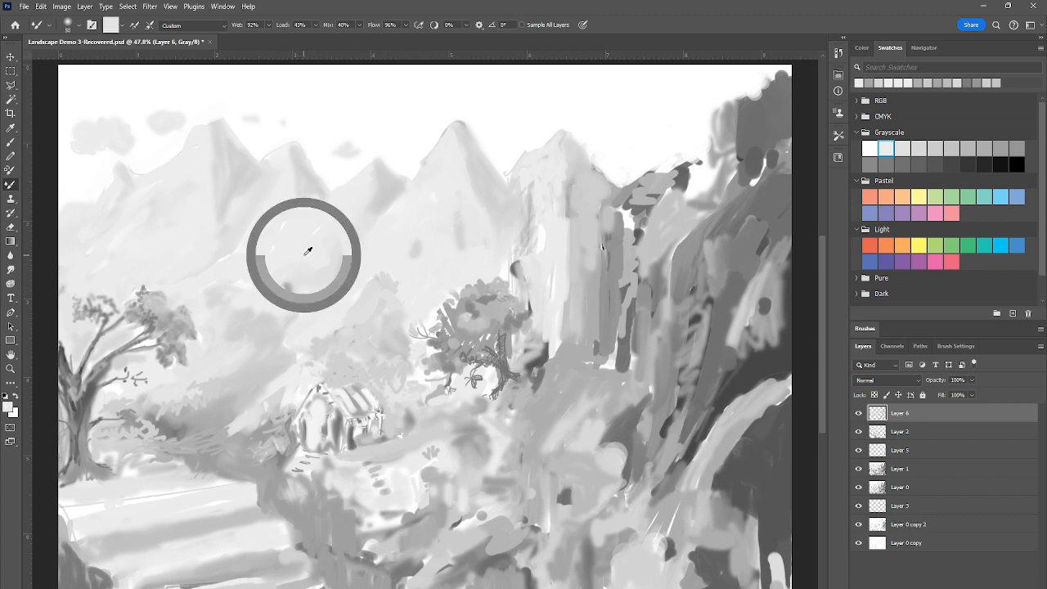
left_click(318, 279, "alt")
left_click(349, 257, "alt")
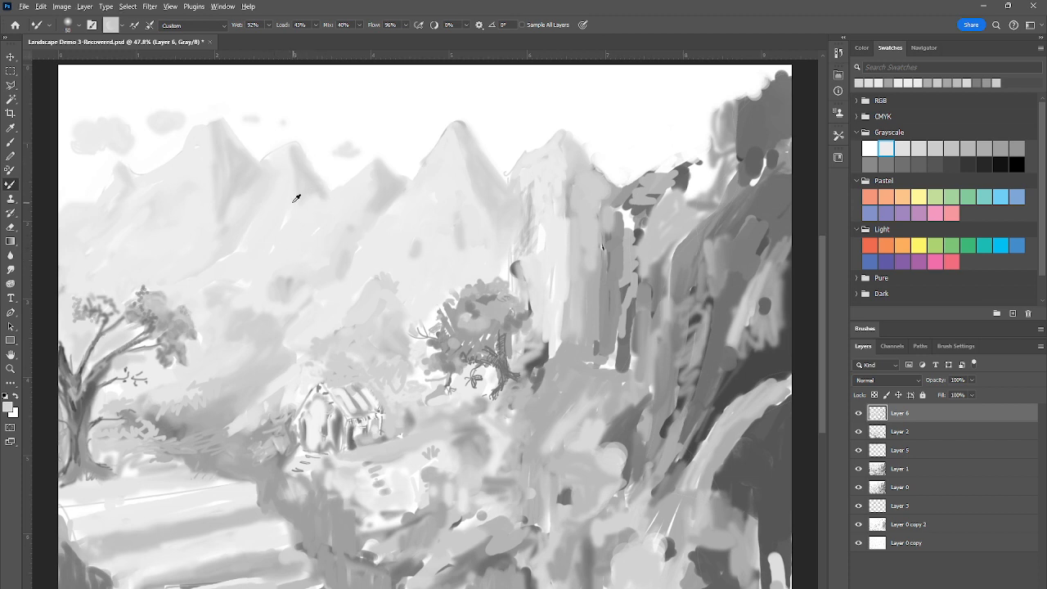
left_click(413, 464, "alt")
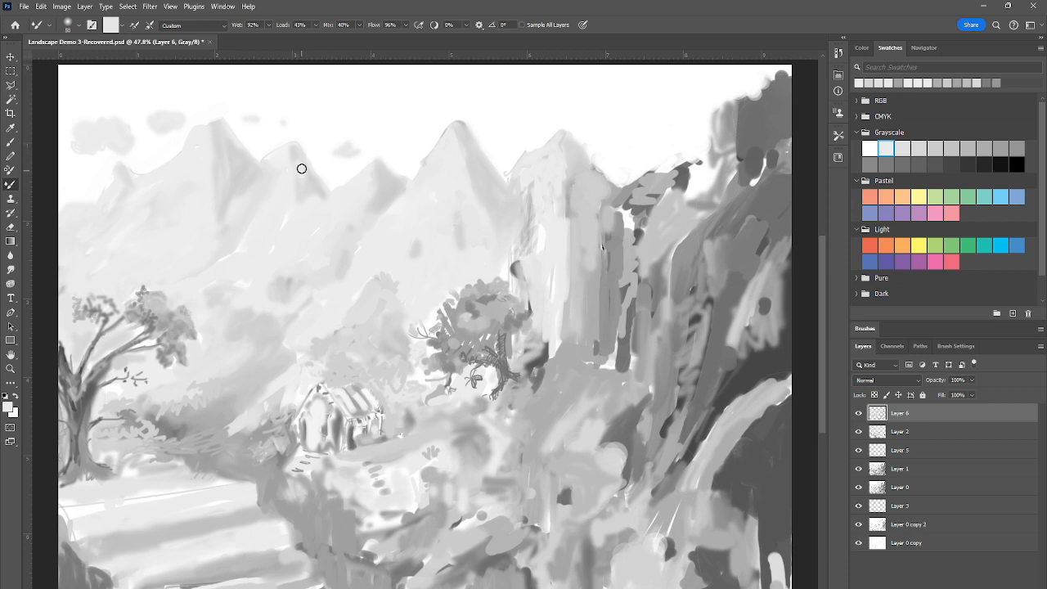
left_click(382, 181, "alt")
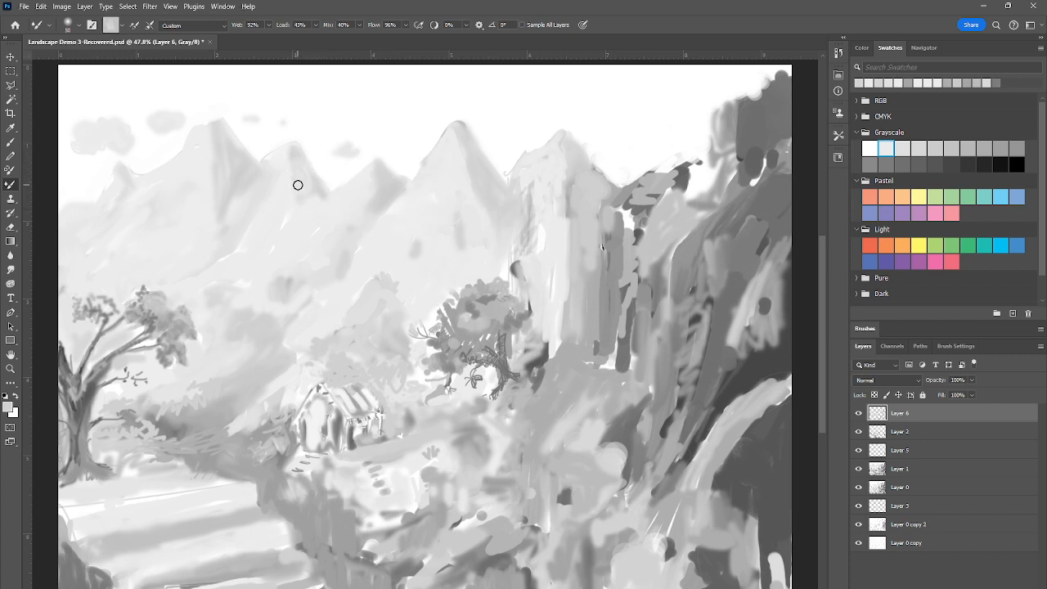
left_click(391, 196, "alt")
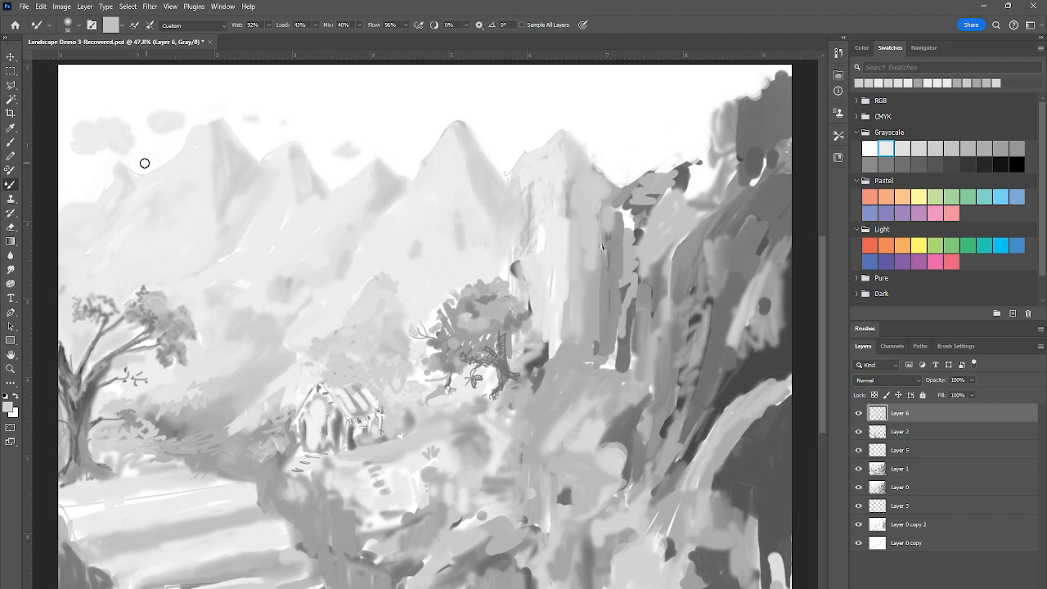
Set up the Brush tool with a soft round tip at 44 px and shade the second mountain peak from the left
left_click(11, 142)
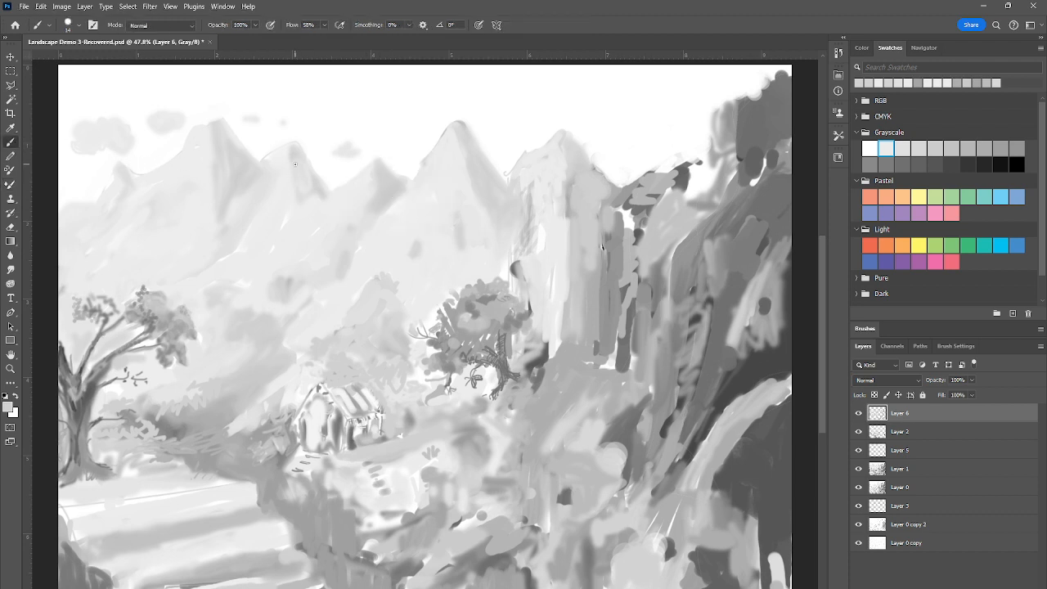
right_click(298, 161)
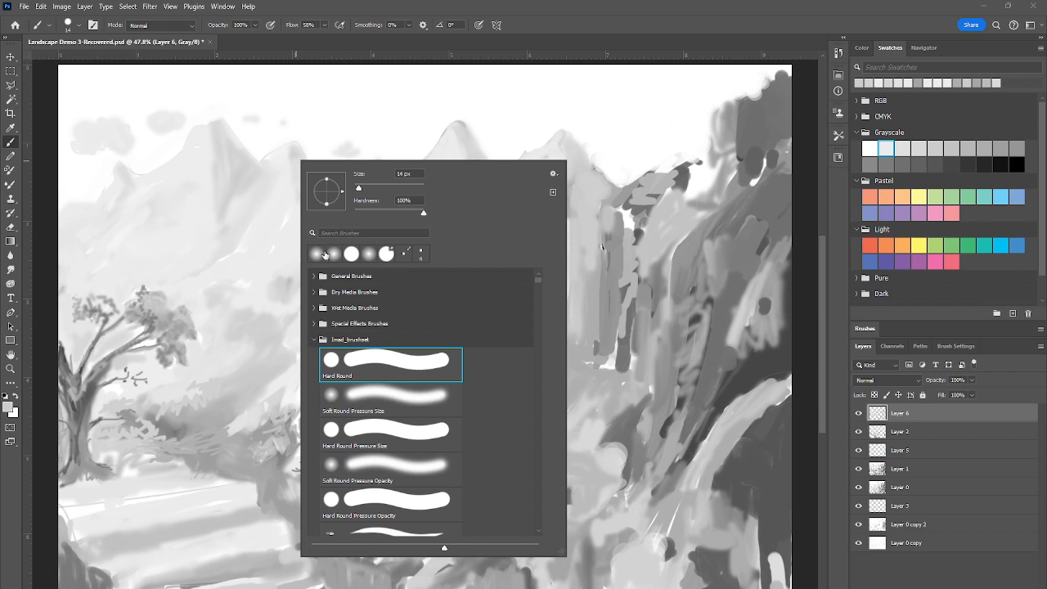
left_click(315, 253)
left_click(290, 154)
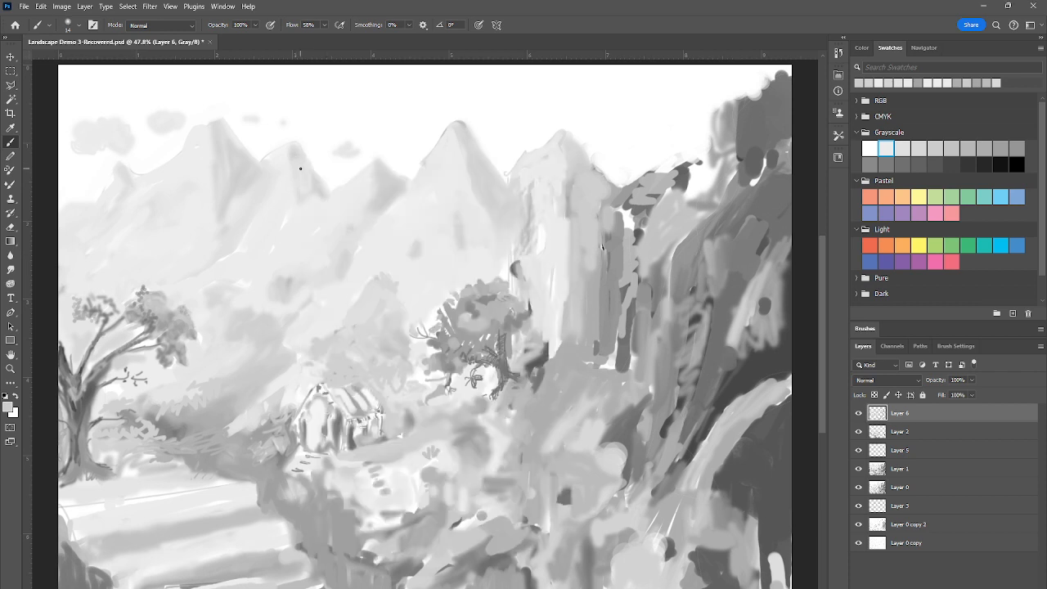
right_click(300, 168)
left_click(374, 196)
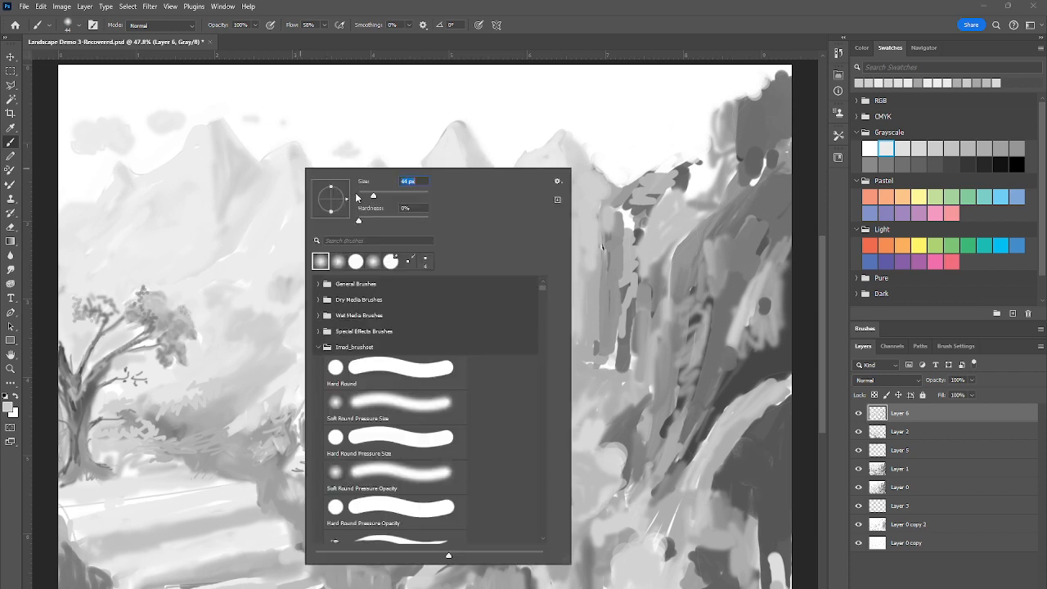
left_click(286, 160)
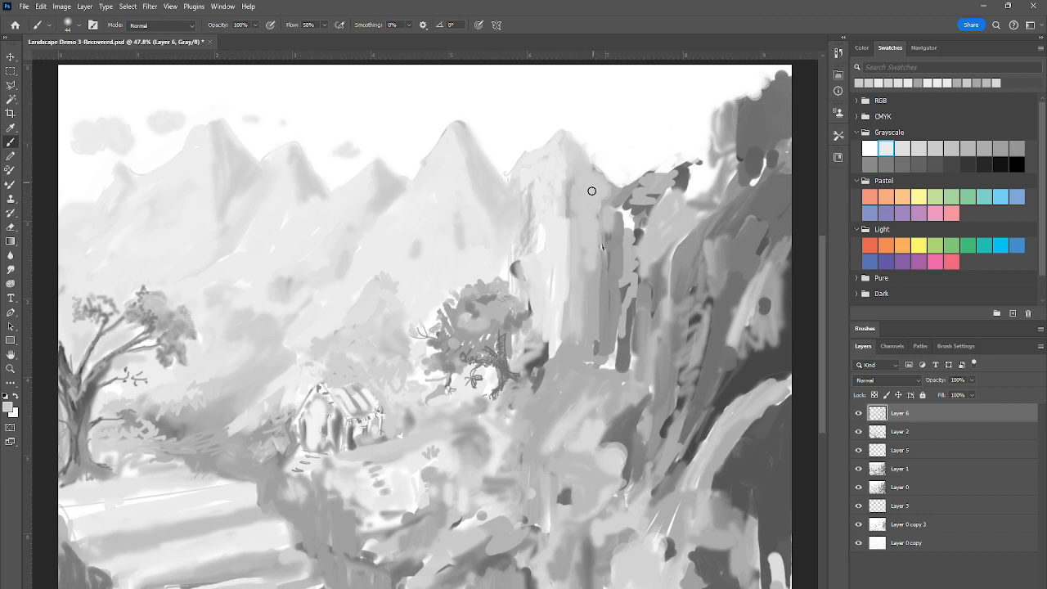
Paint soft mid-gray shading along the upper right edge of the pale cliff and down its columns
mouse_move(597, 190)
left_mouse_down()
mouse_move(605, 198)
mouse_move(600, 190)
mouse_move(592, 207)
left_mouse_up()
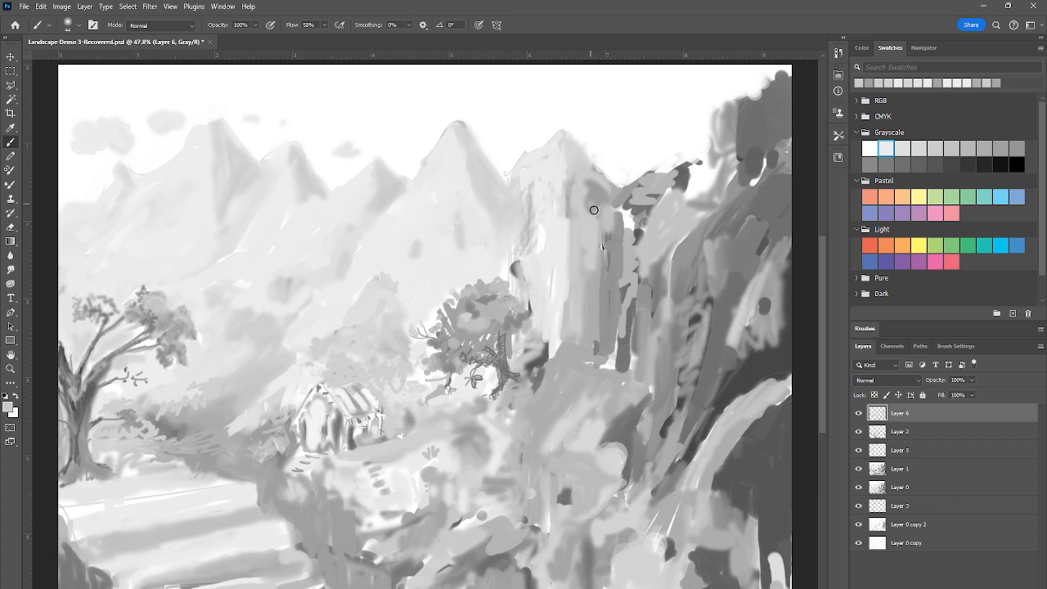
mouse_move(593, 210)
left_mouse_down()
mouse_move(596, 194)
mouse_move(592, 227)
left_mouse_up()
left_click_drag(619, 341, 610, 371)
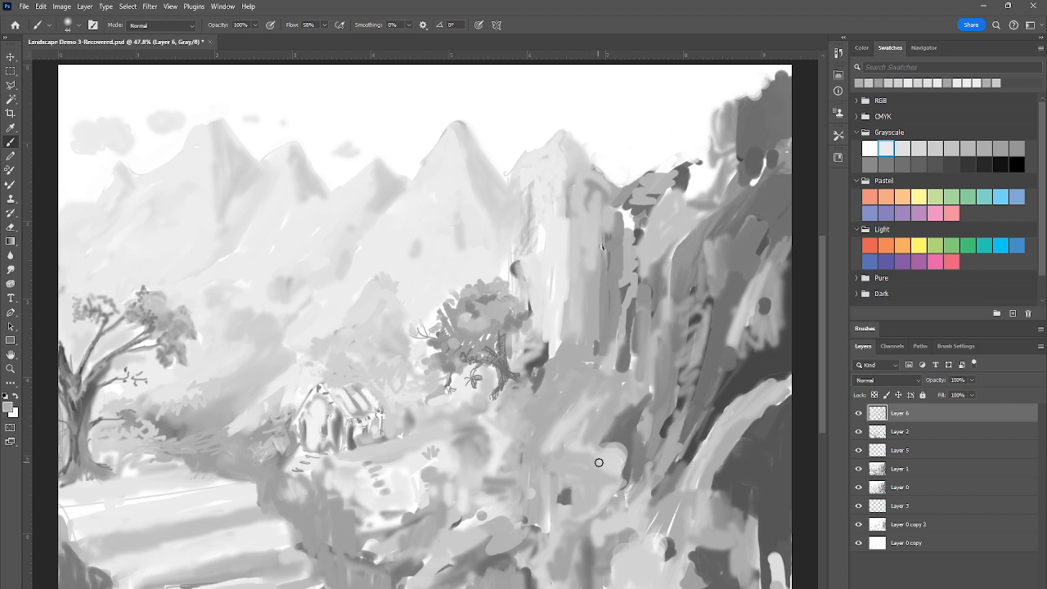
Brush soft gray over the light patch at the cliff's foot and along the upper ridge of the dark cliff
mouse_move(599, 462)
left_mouse_down()
mouse_move(608, 493)
mouse_move(621, 460)
mouse_move(618, 489)
mouse_move(621, 462)
mouse_move(625, 485)
mouse_move(641, 455)
mouse_move(634, 500)
left_mouse_up()
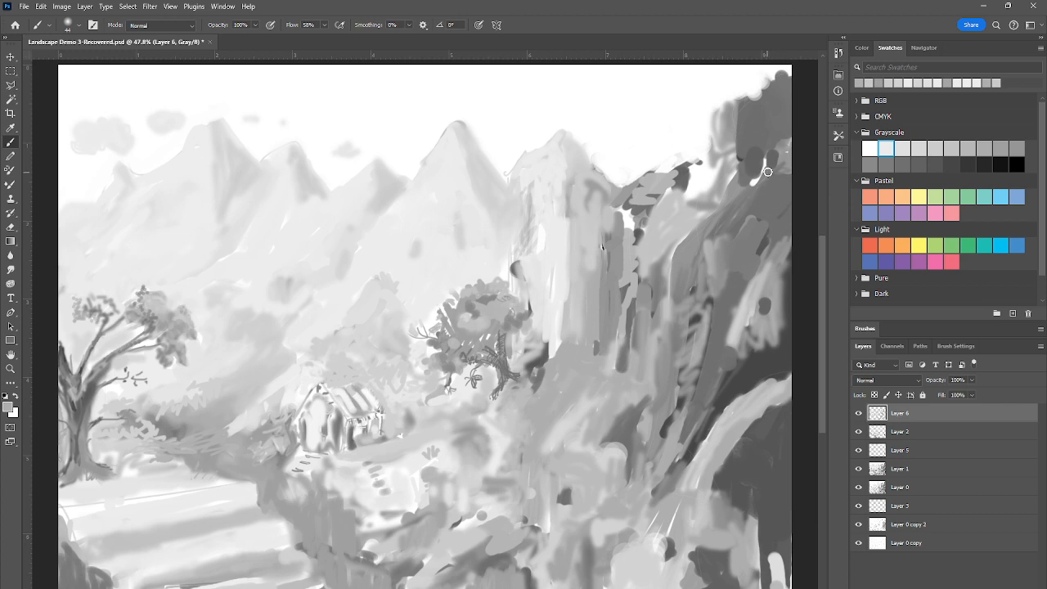
left_click_drag(766, 158, 748, 191)
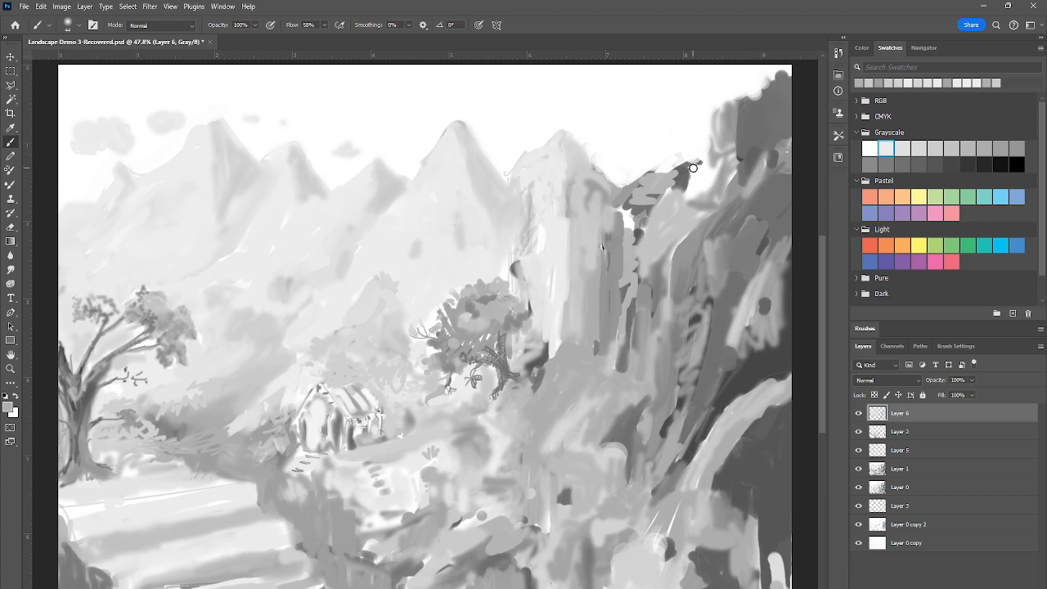
mouse_move(692, 167)
left_mouse_down()
mouse_move(698, 192)
mouse_move(711, 169)
left_mouse_up()
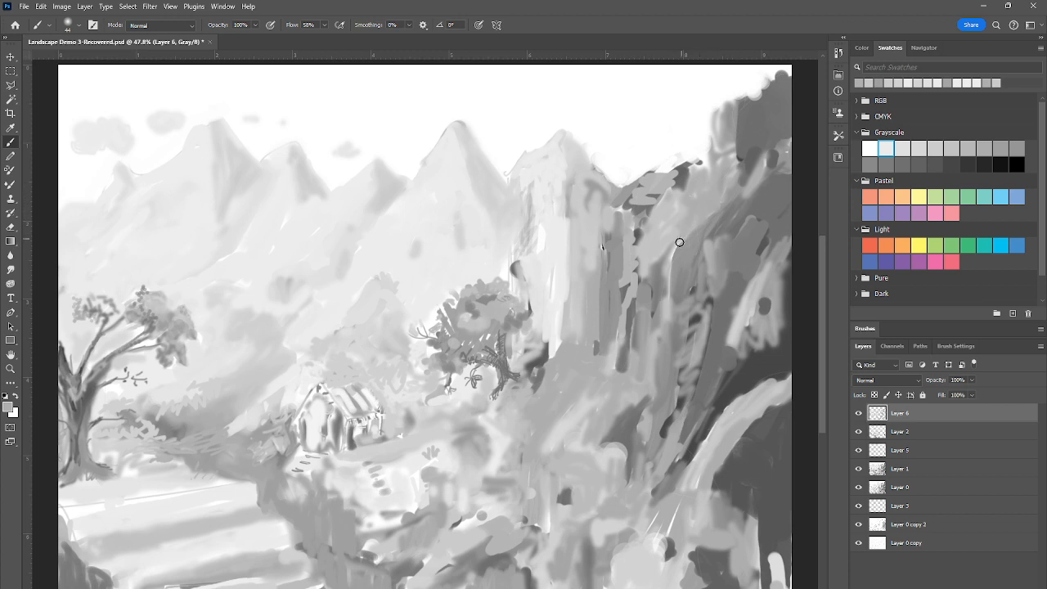
Paint gray shadows on the pale cliff's left edge above the central tree, sampling grays from the surrounding foliage
left_click_drag(538, 230, 535, 249)
left_click(482, 318, "alt")
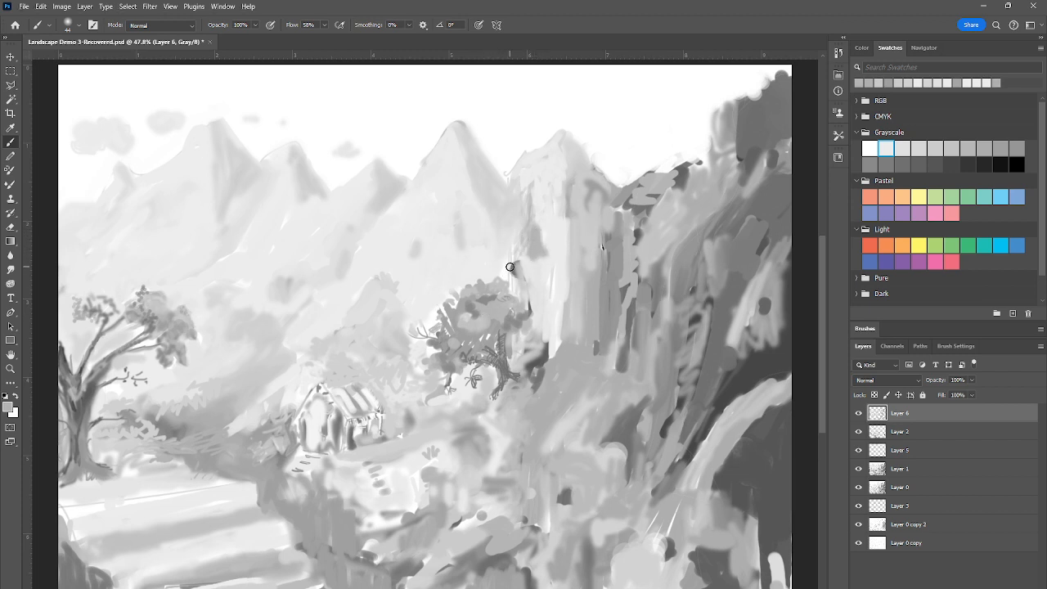
left_click_drag(511, 268, 506, 280)
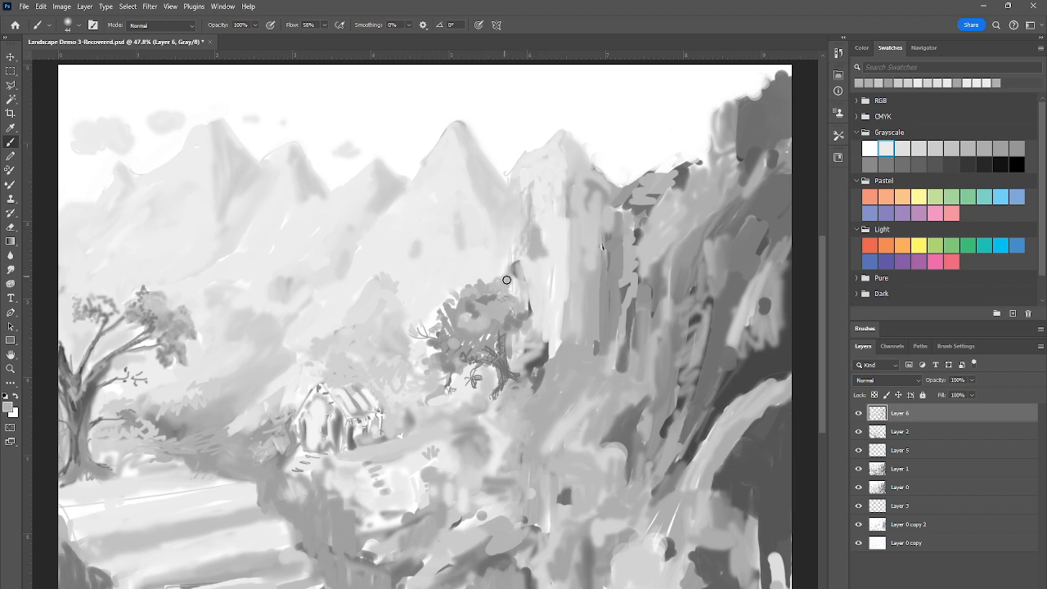
left_click(404, 349, "alt")
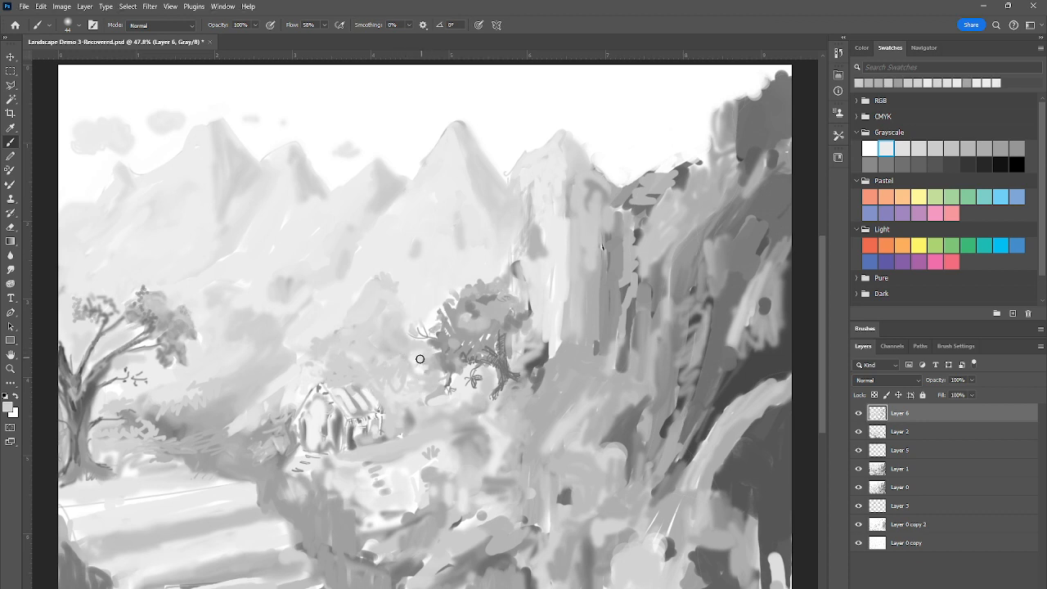